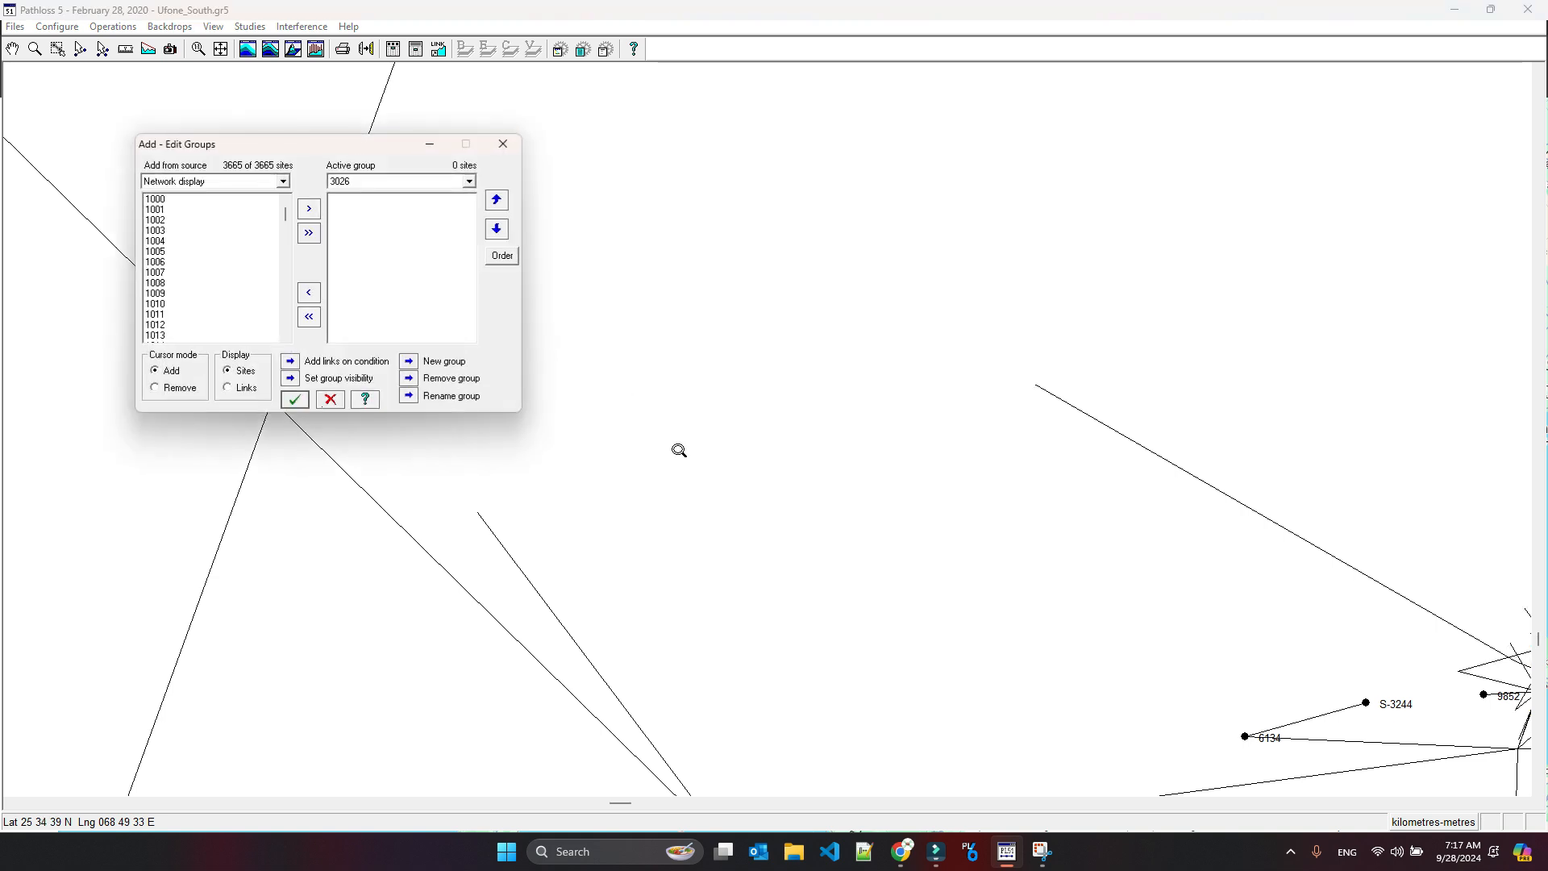
Step: Switch the group editor's display from sites to links, with the BSC(mirpurkhas) site cluster in view
scroll(691, 458, "down", 3)
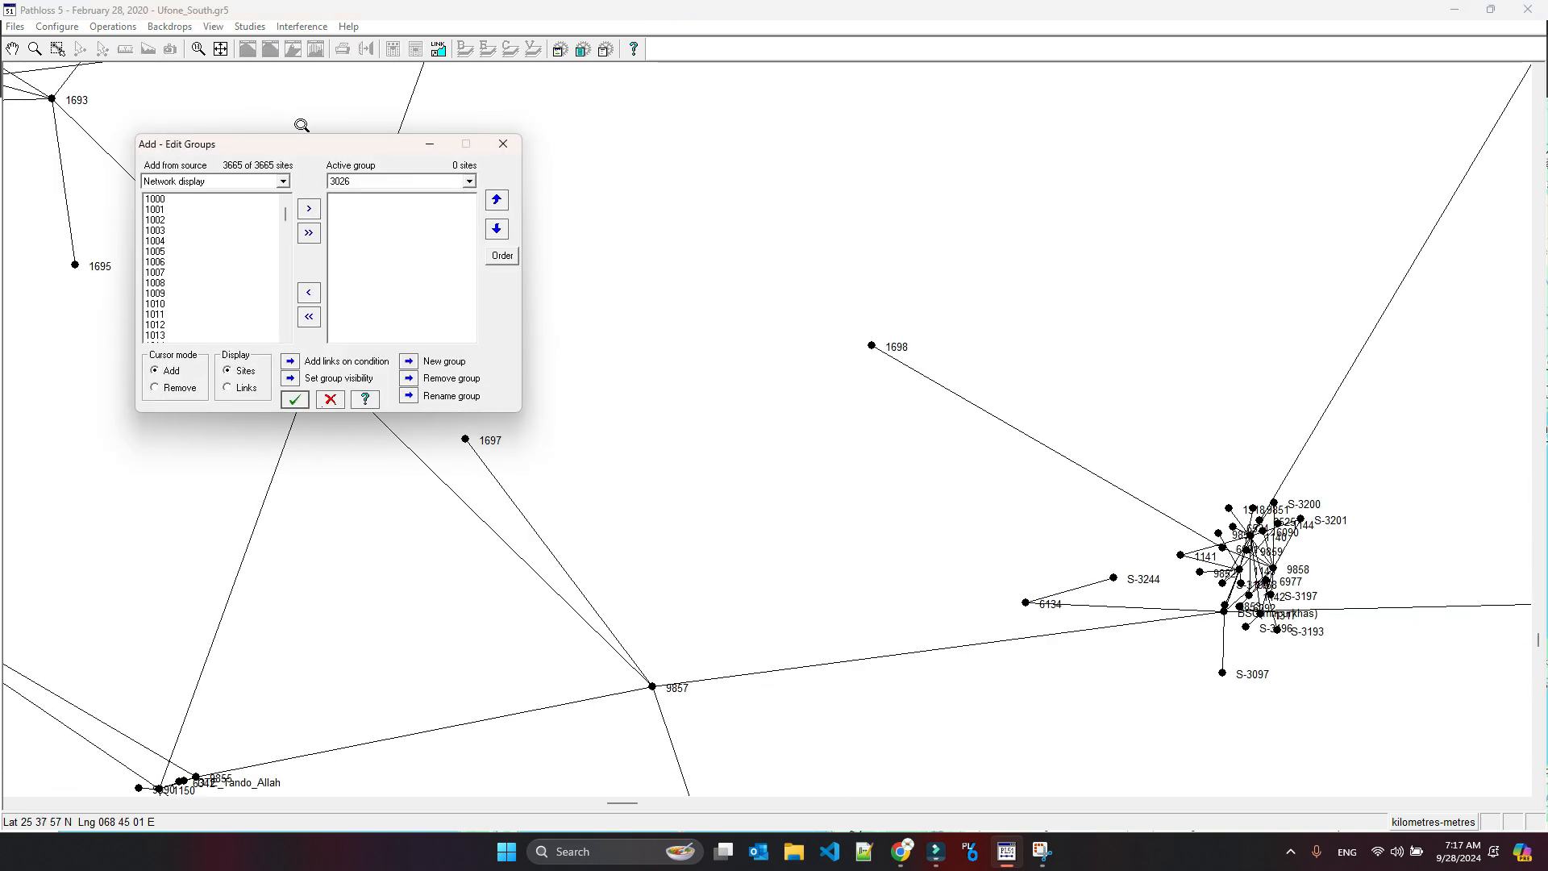
left_click_drag(312, 144, 450, 226)
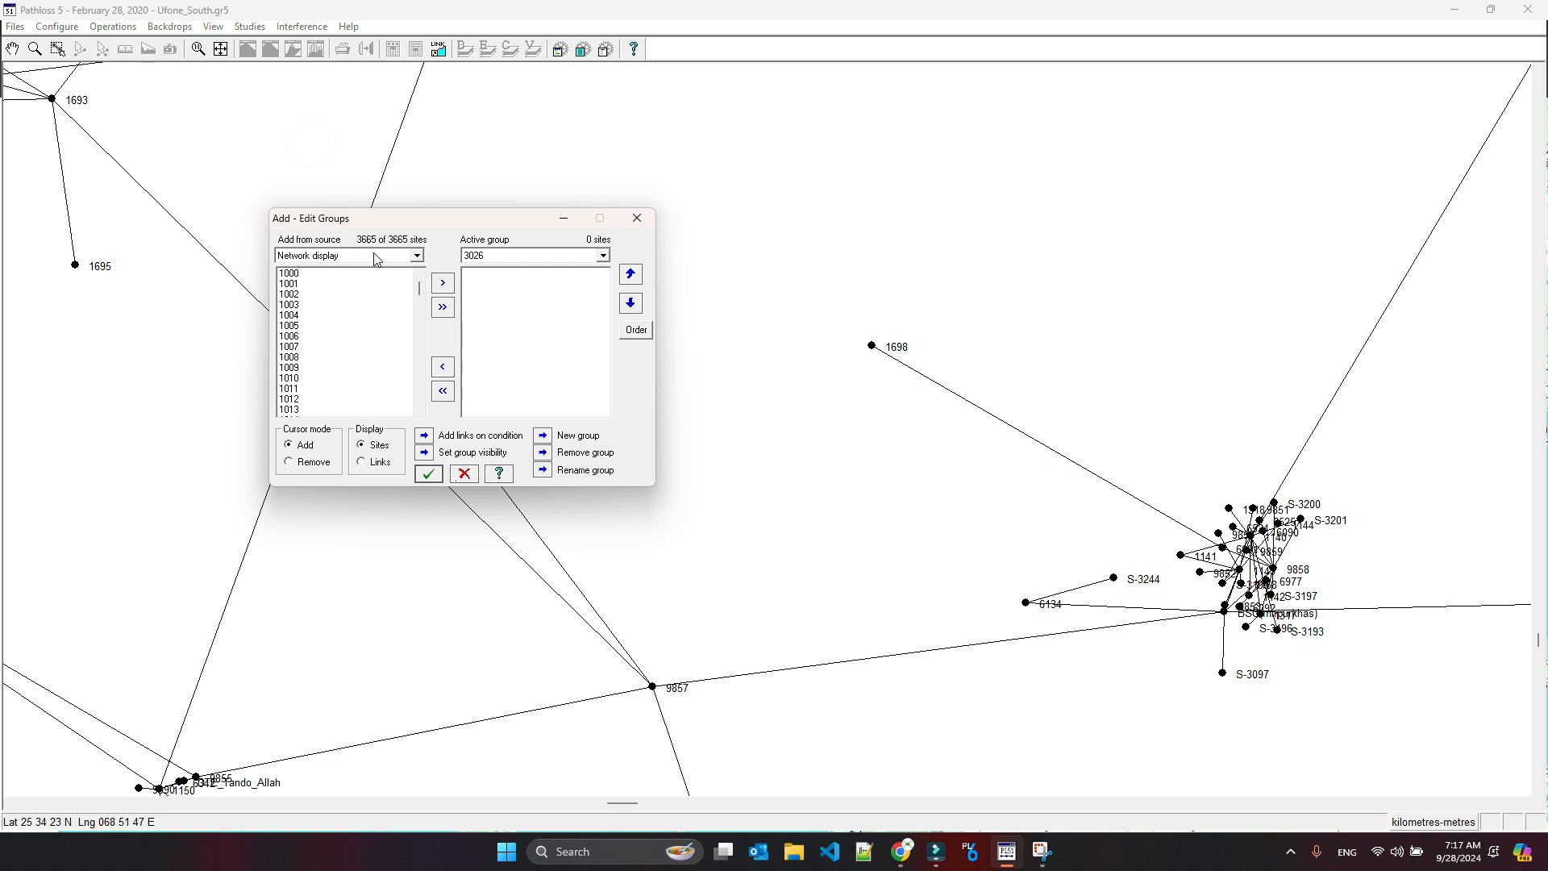
left_click(20, 52)
left_click_drag(956, 496, 767, 415)
left_click_drag(1188, 405, 1157, 374)
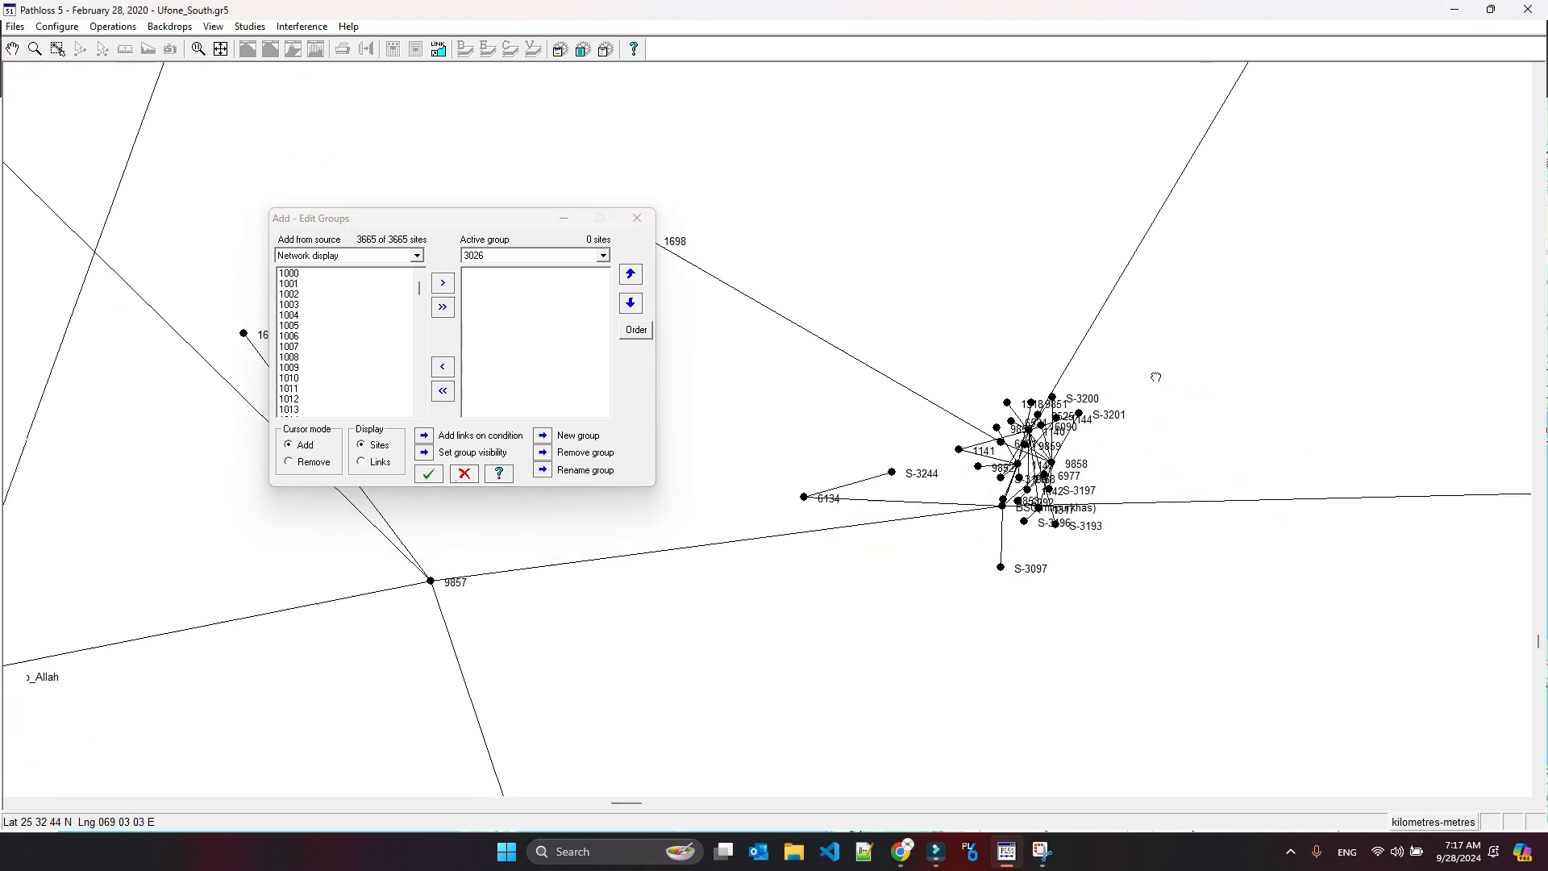
scroll(961, 380, "down", 1)
scroll(767, 428, "up", 2)
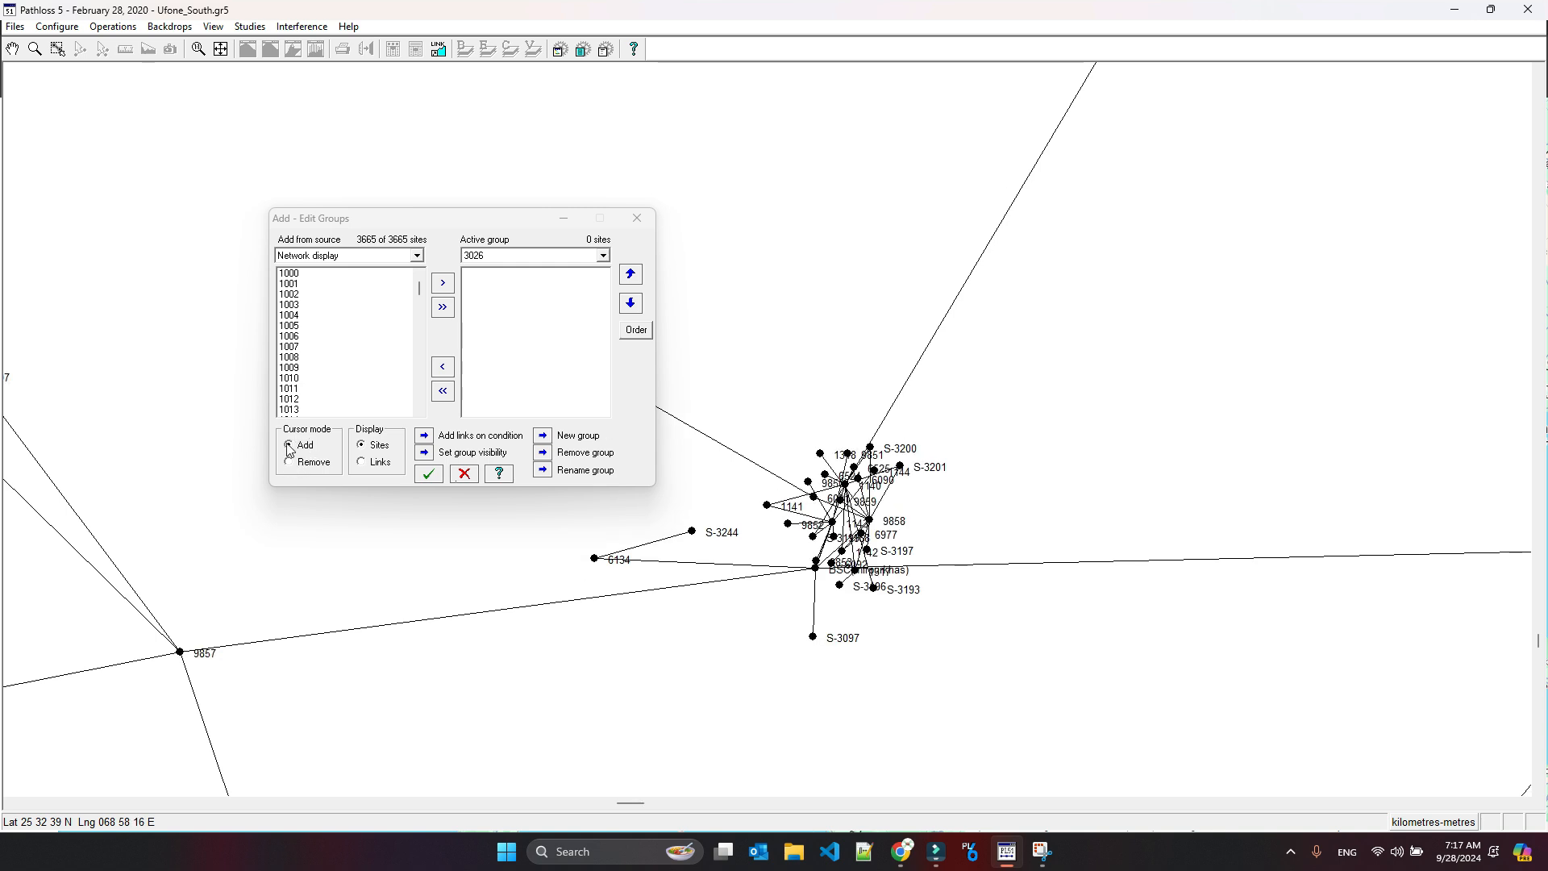
left_click(361, 462)
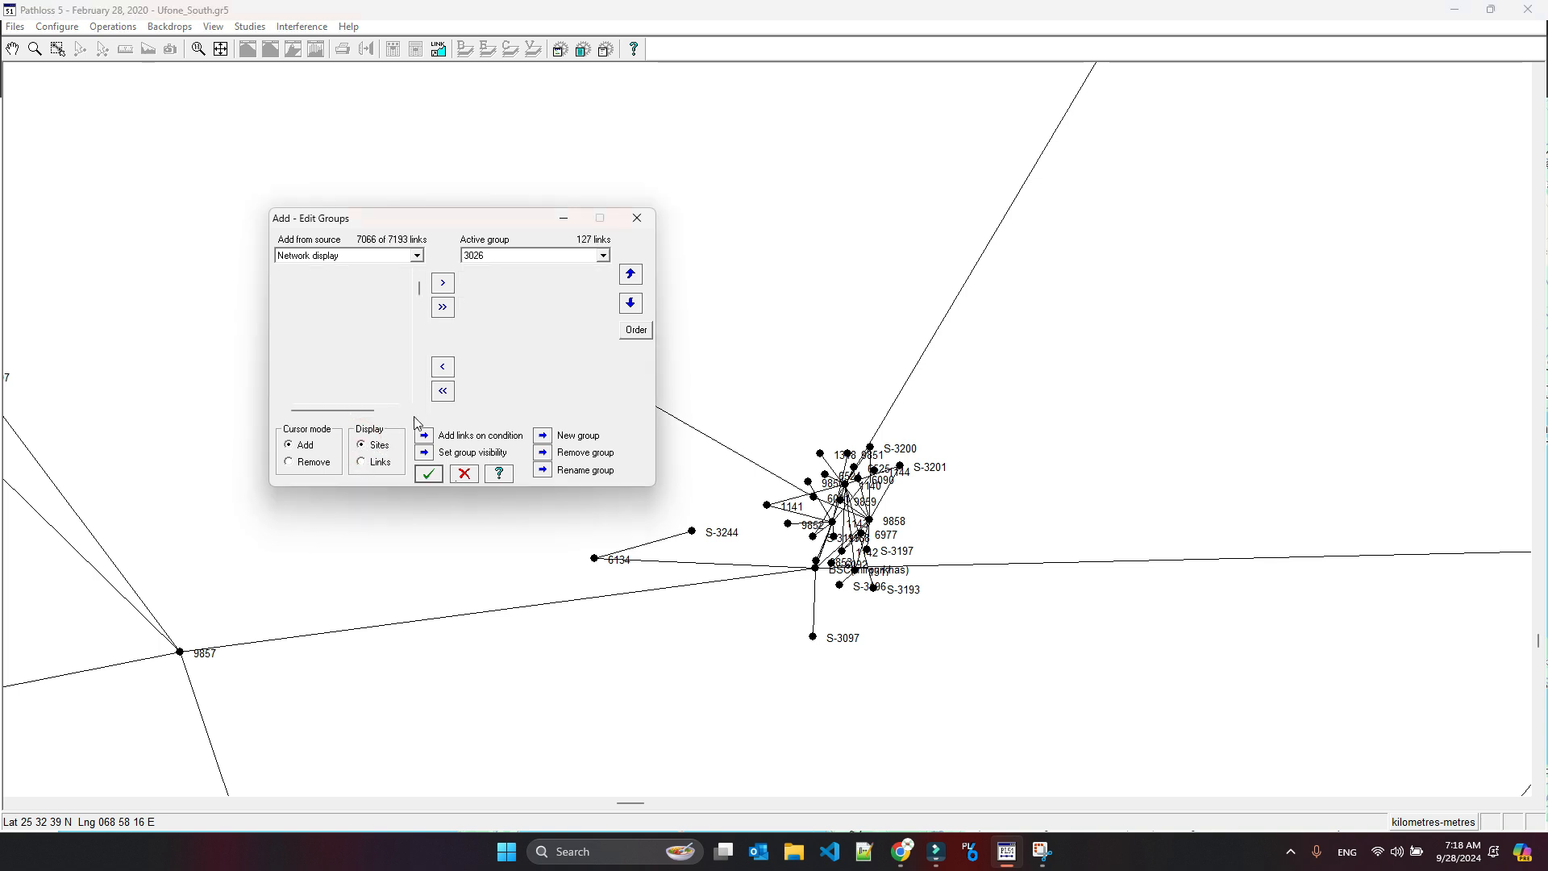
left_click(362, 465)
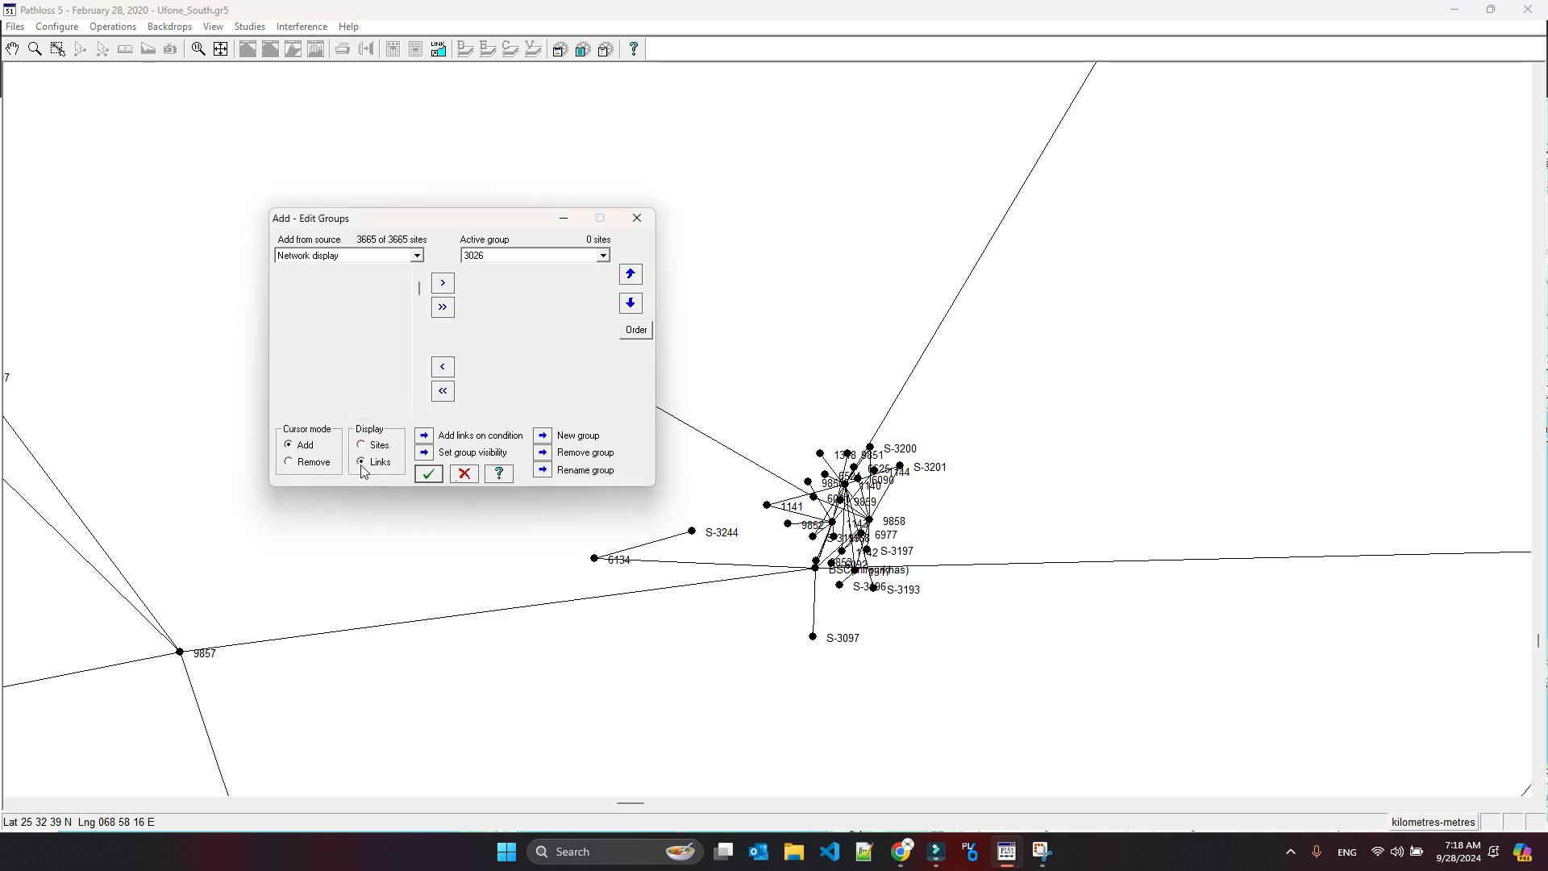
Step: Create a new group named test
left_click(545, 436)
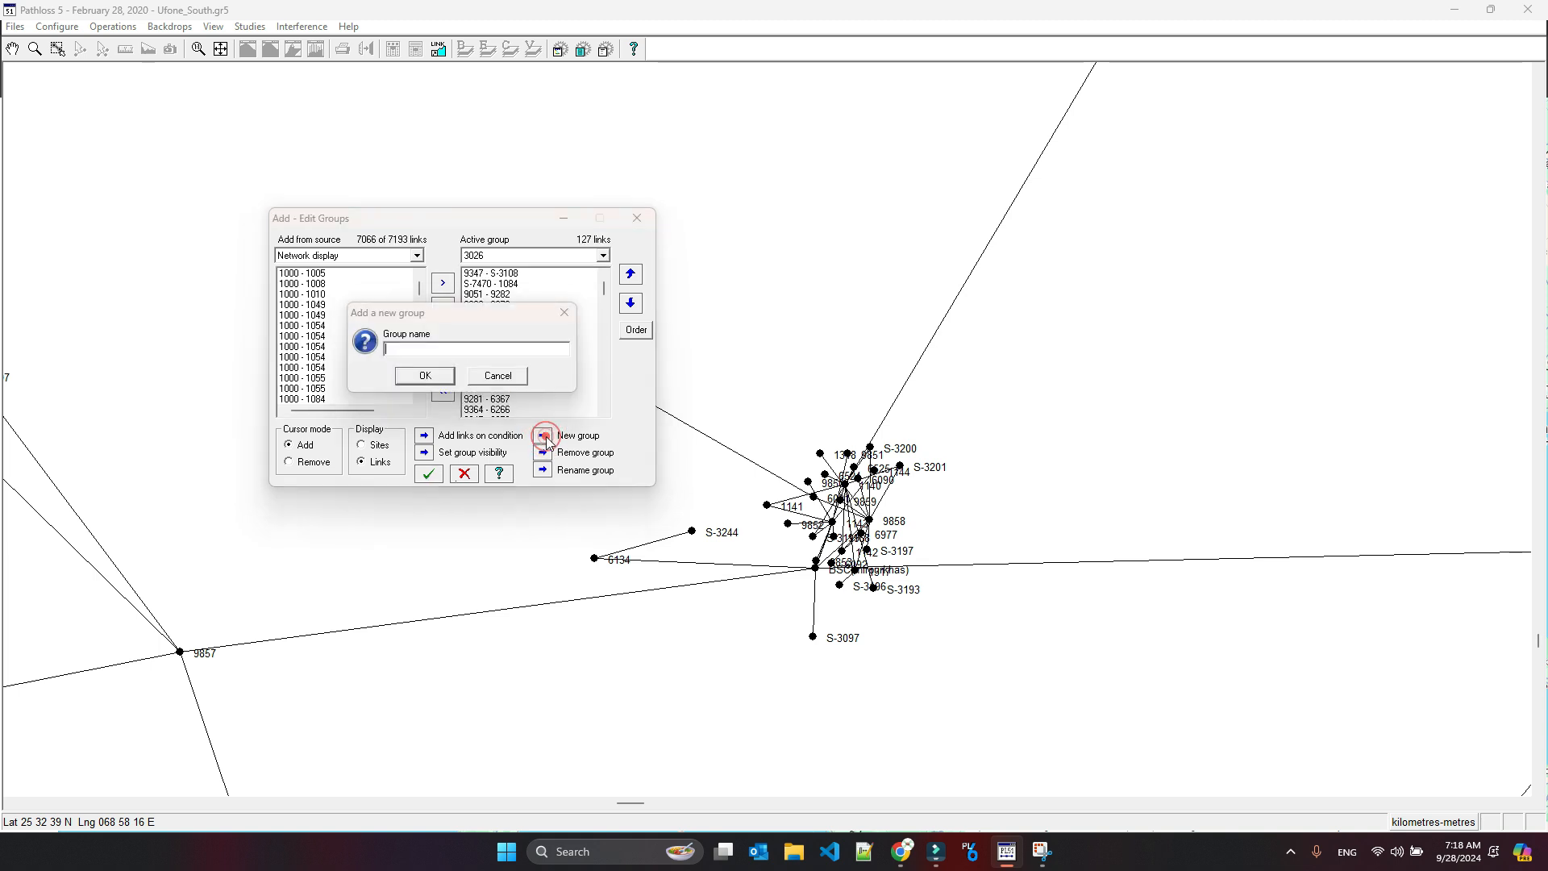
left_click(434, 355)
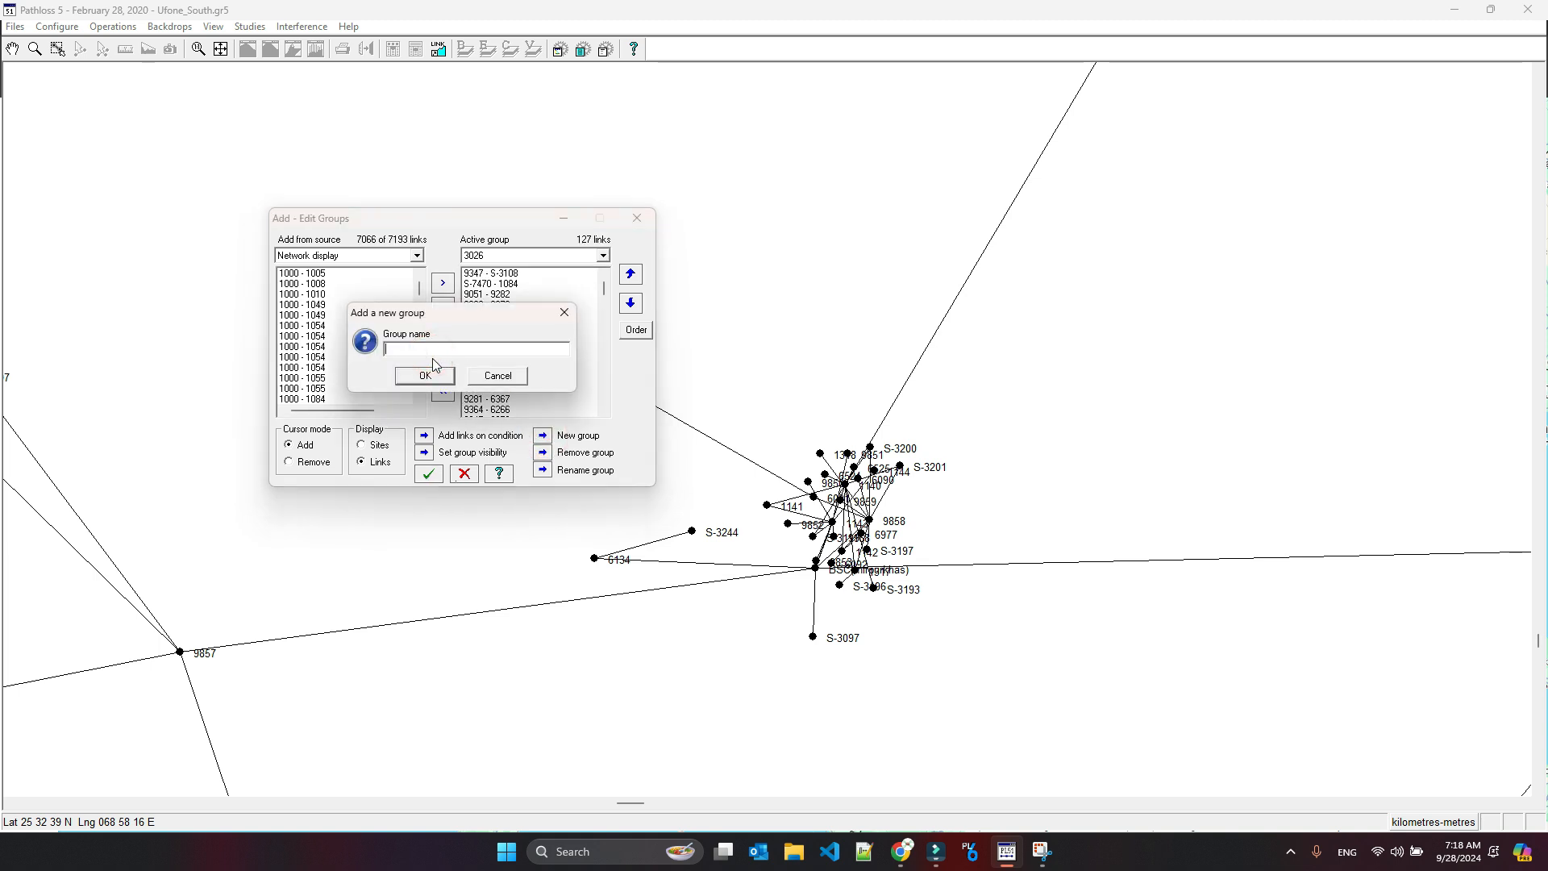
type("test")
left_click(425, 375)
Step: Add all links of the BSC(mirpurkhas) cluster, including sites 6134, S-3244 and S-3097, to the test group by area selection and accept the group
left_click(1003, 684)
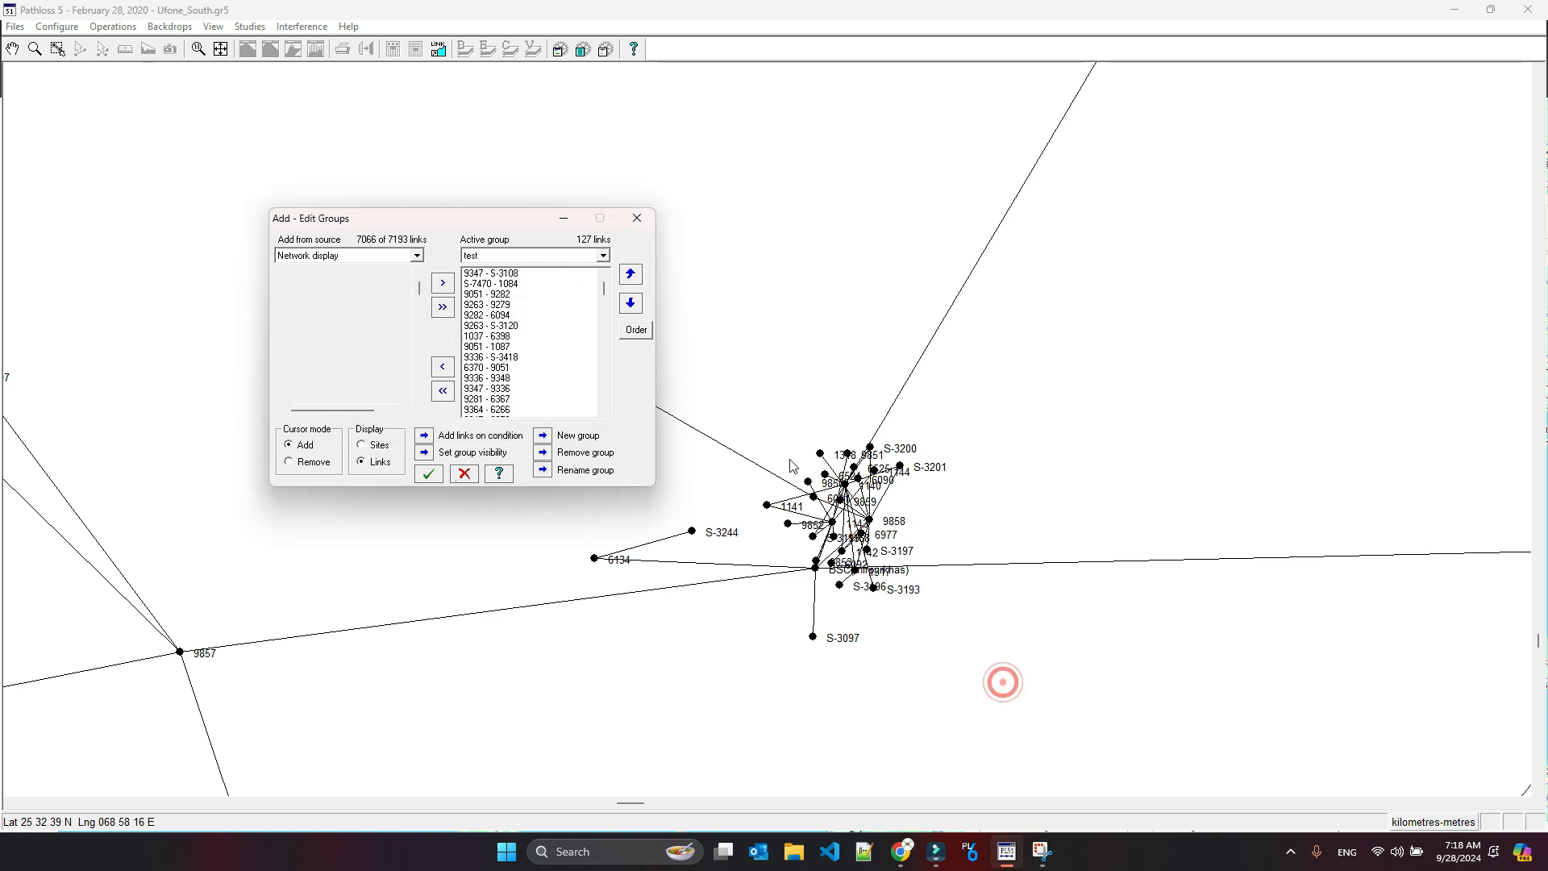
left_click(63, 54)
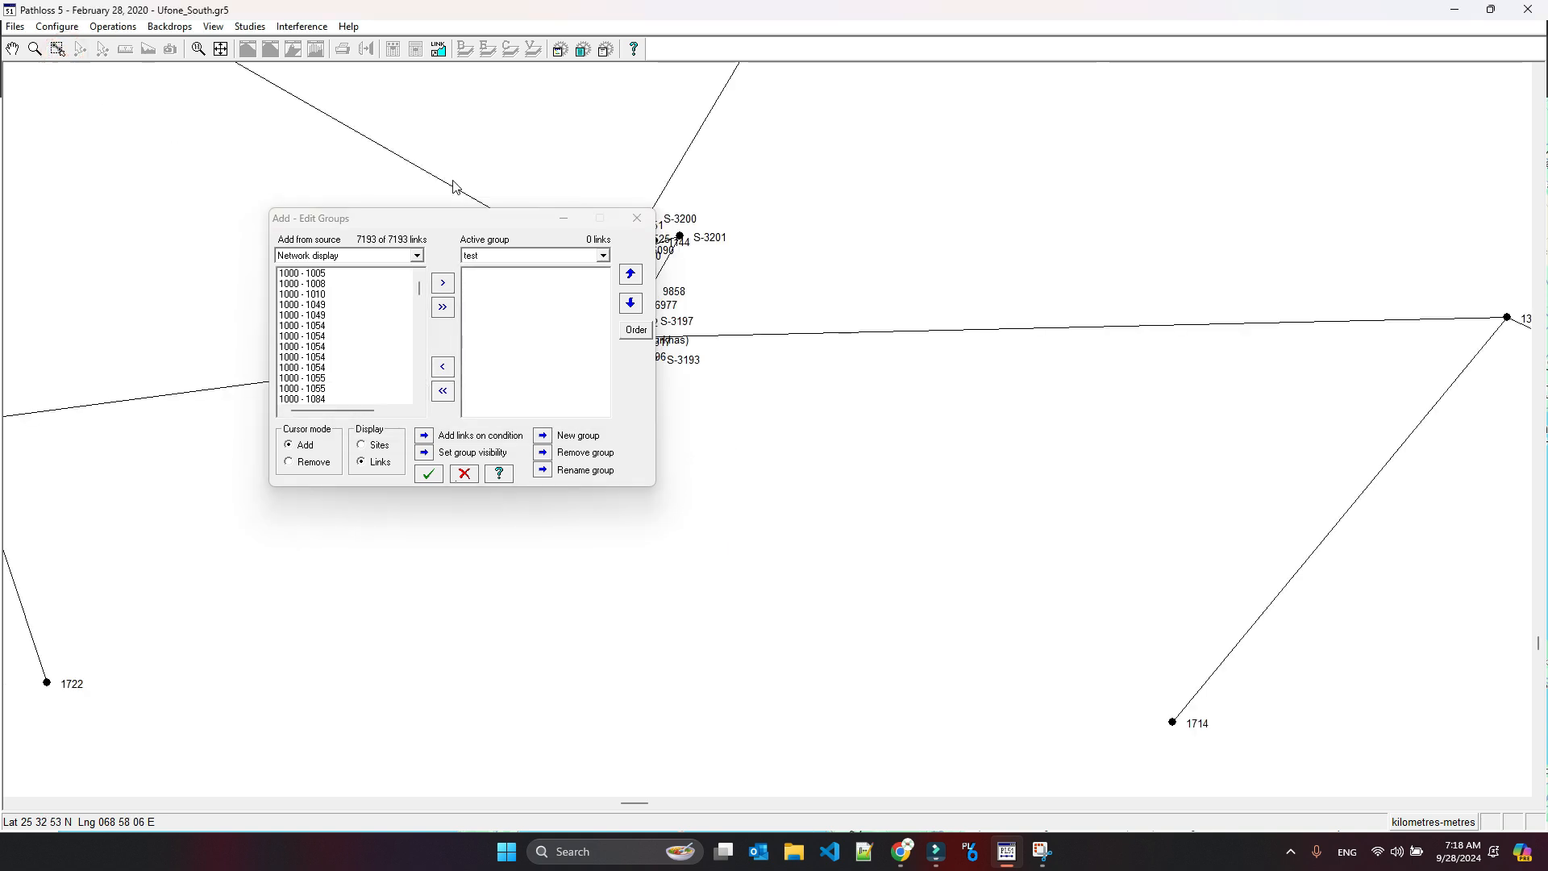
left_click_drag(504, 217, 271, 480)
left_click_drag(850, 450, 334, 181)
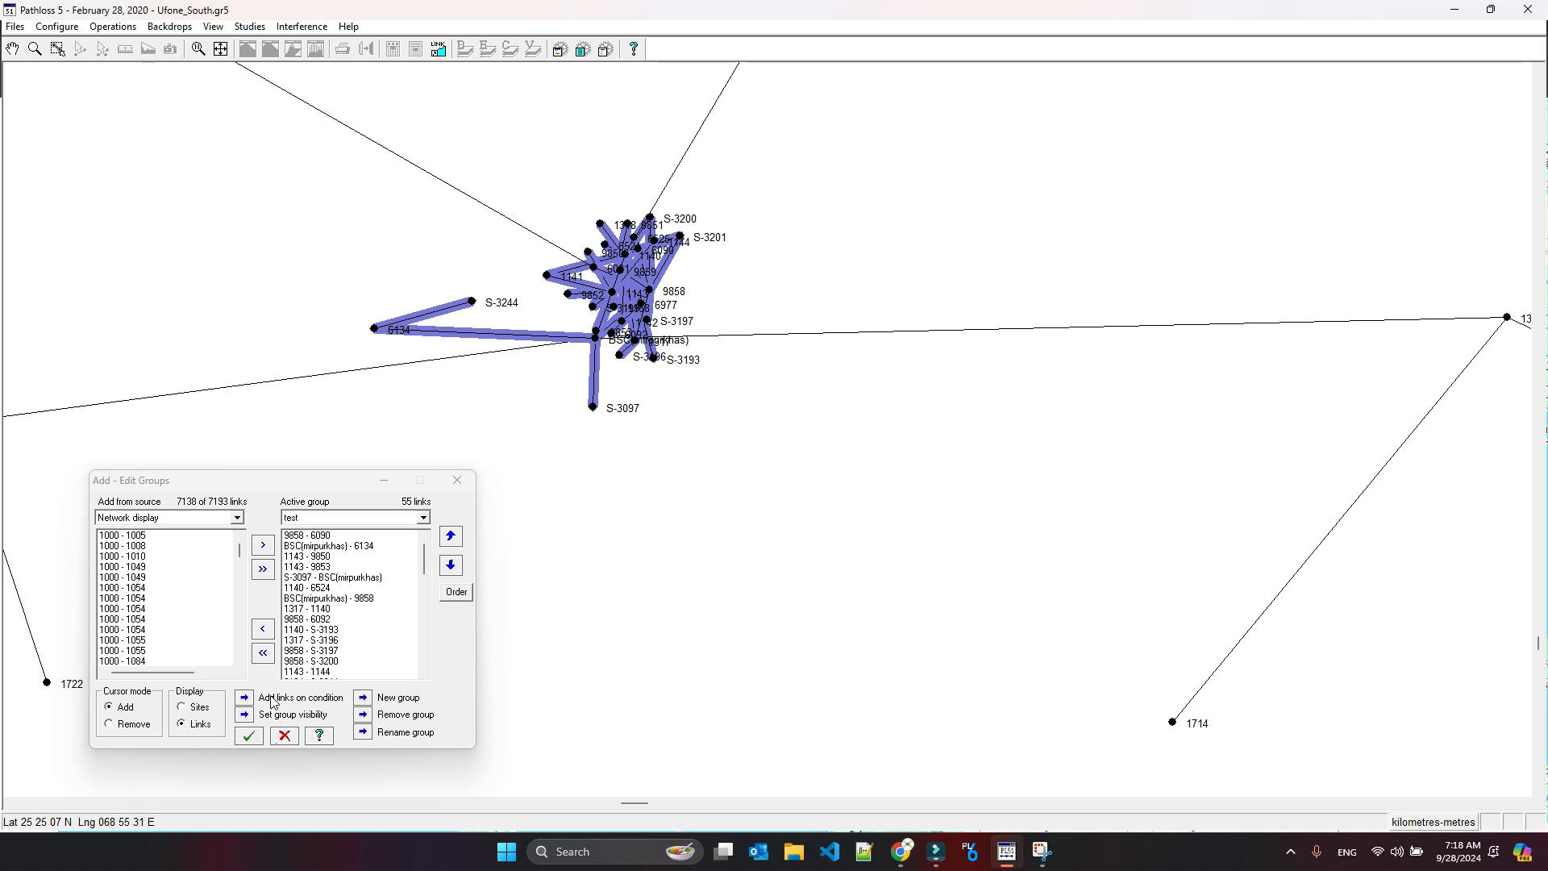
left_click(249, 736)
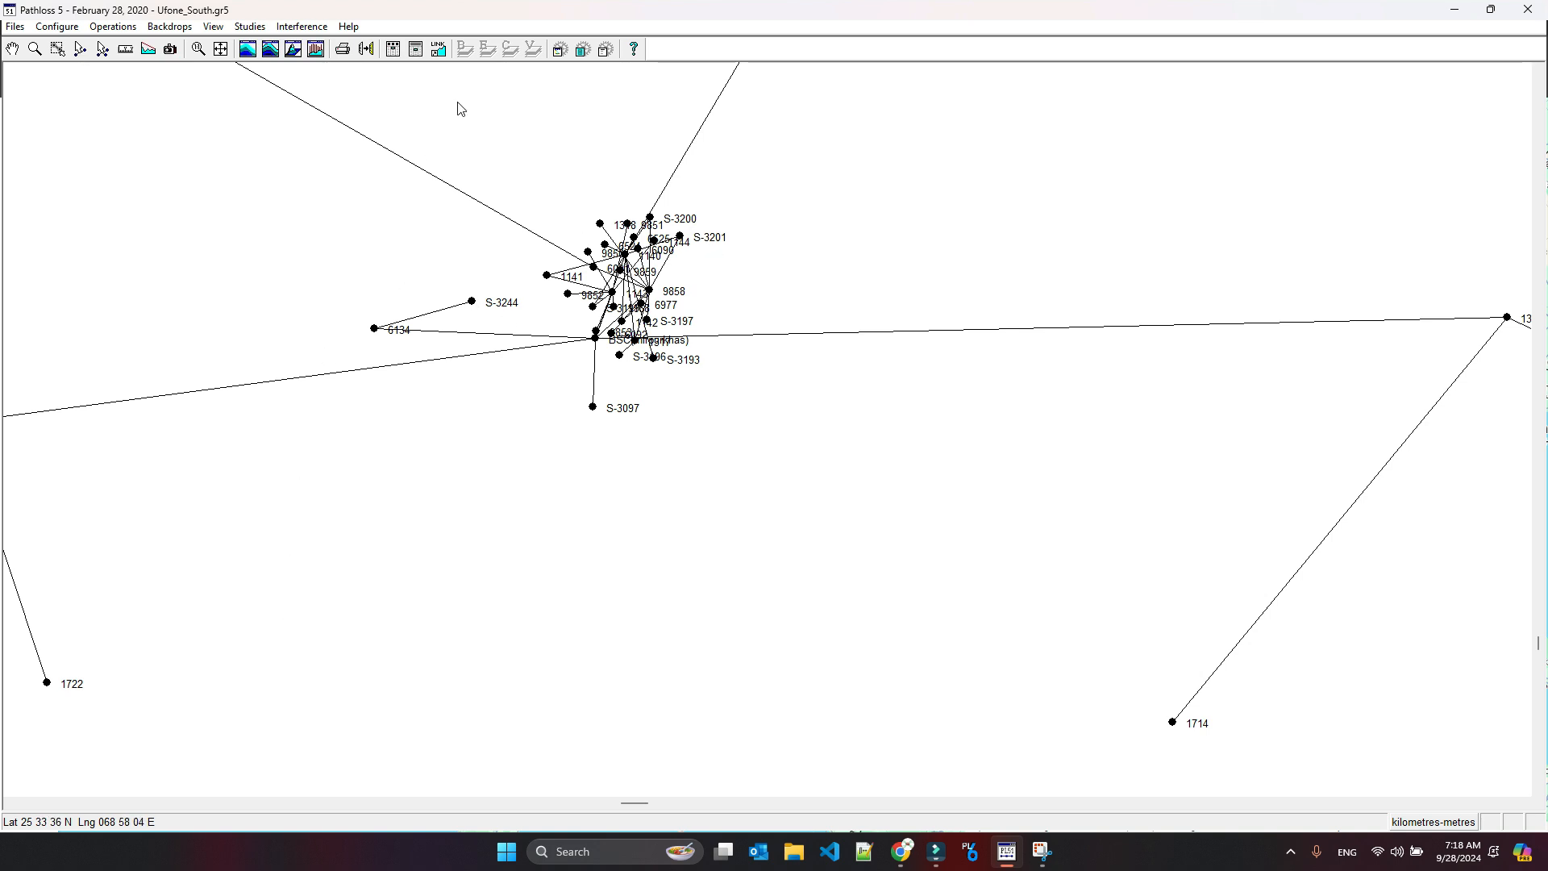
Step: Hide Site_1, S6511, BTK COW, 3026 and the ungrouped sites and links, leaving only the test group displayed
left_click(71, 28)
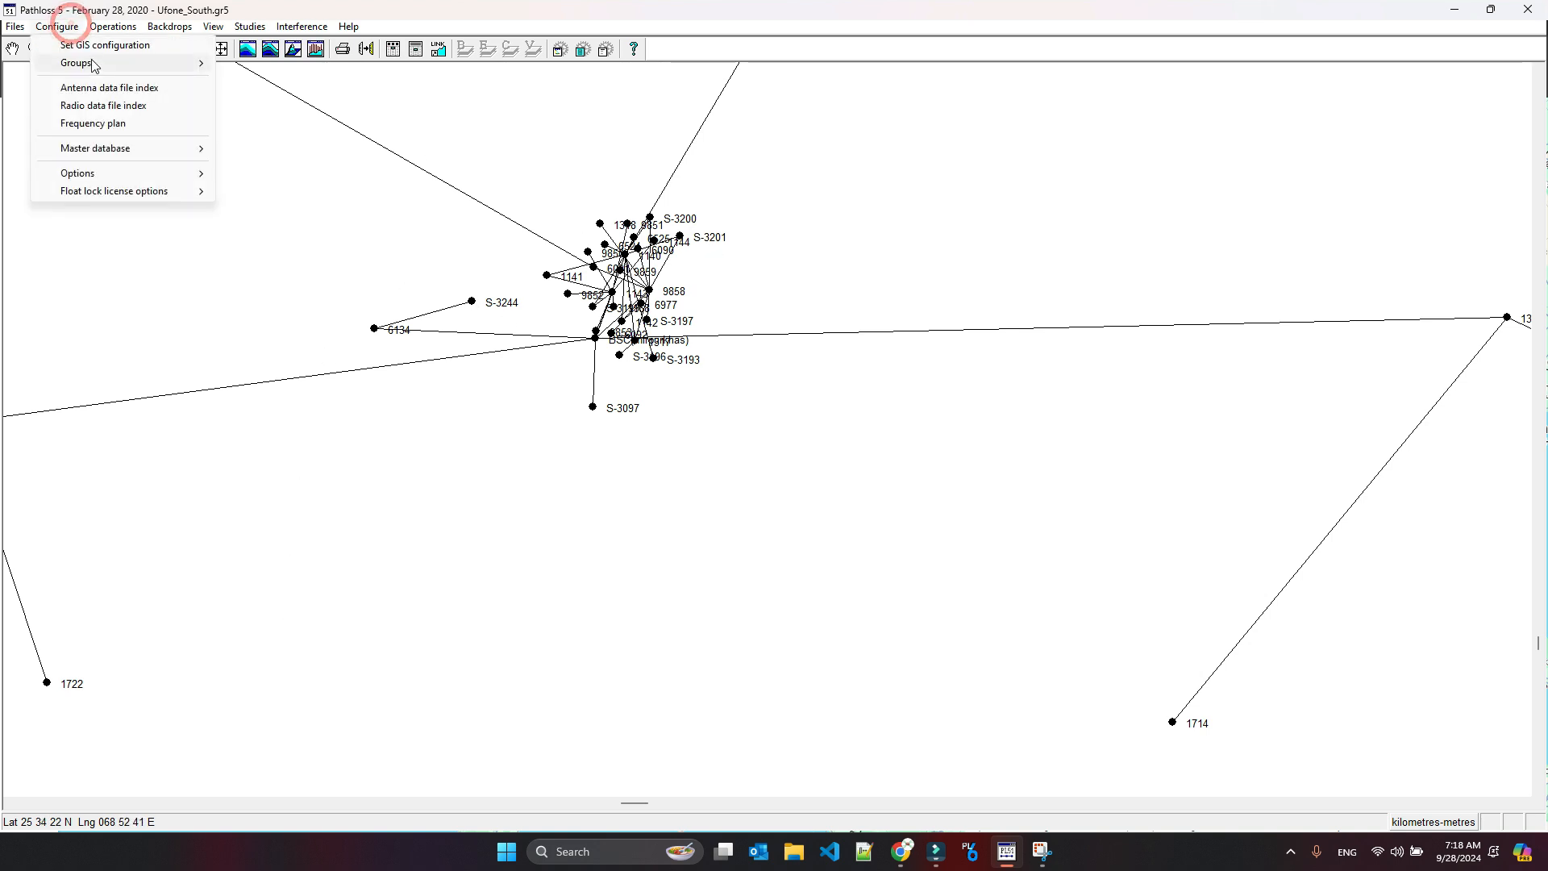
mouse_move(95, 65)
left_click(240, 79)
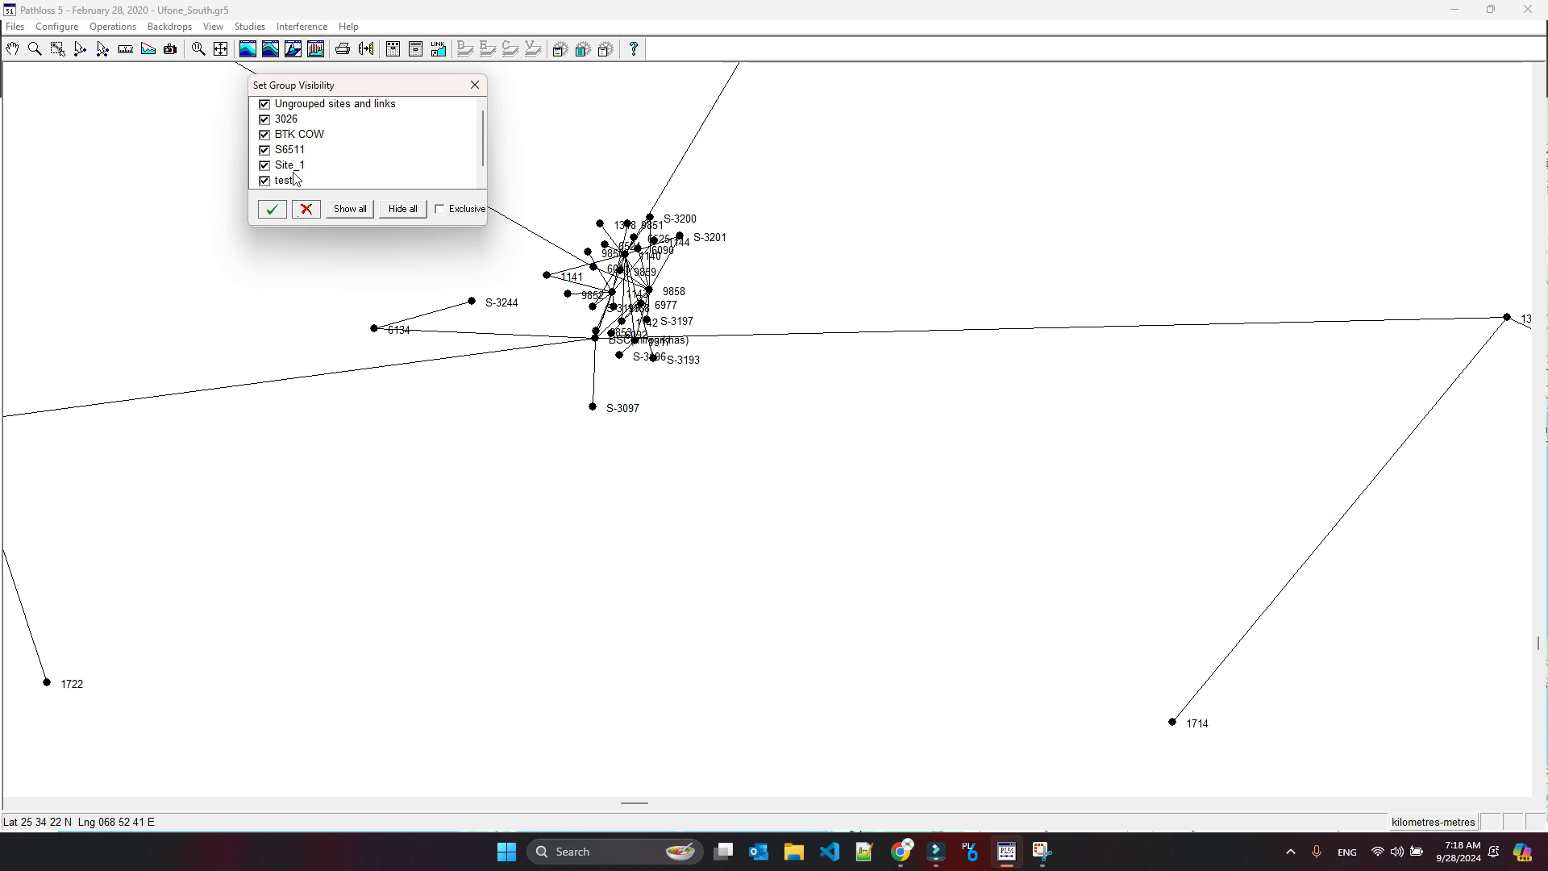
left_click(264, 165)
left_click(263, 149)
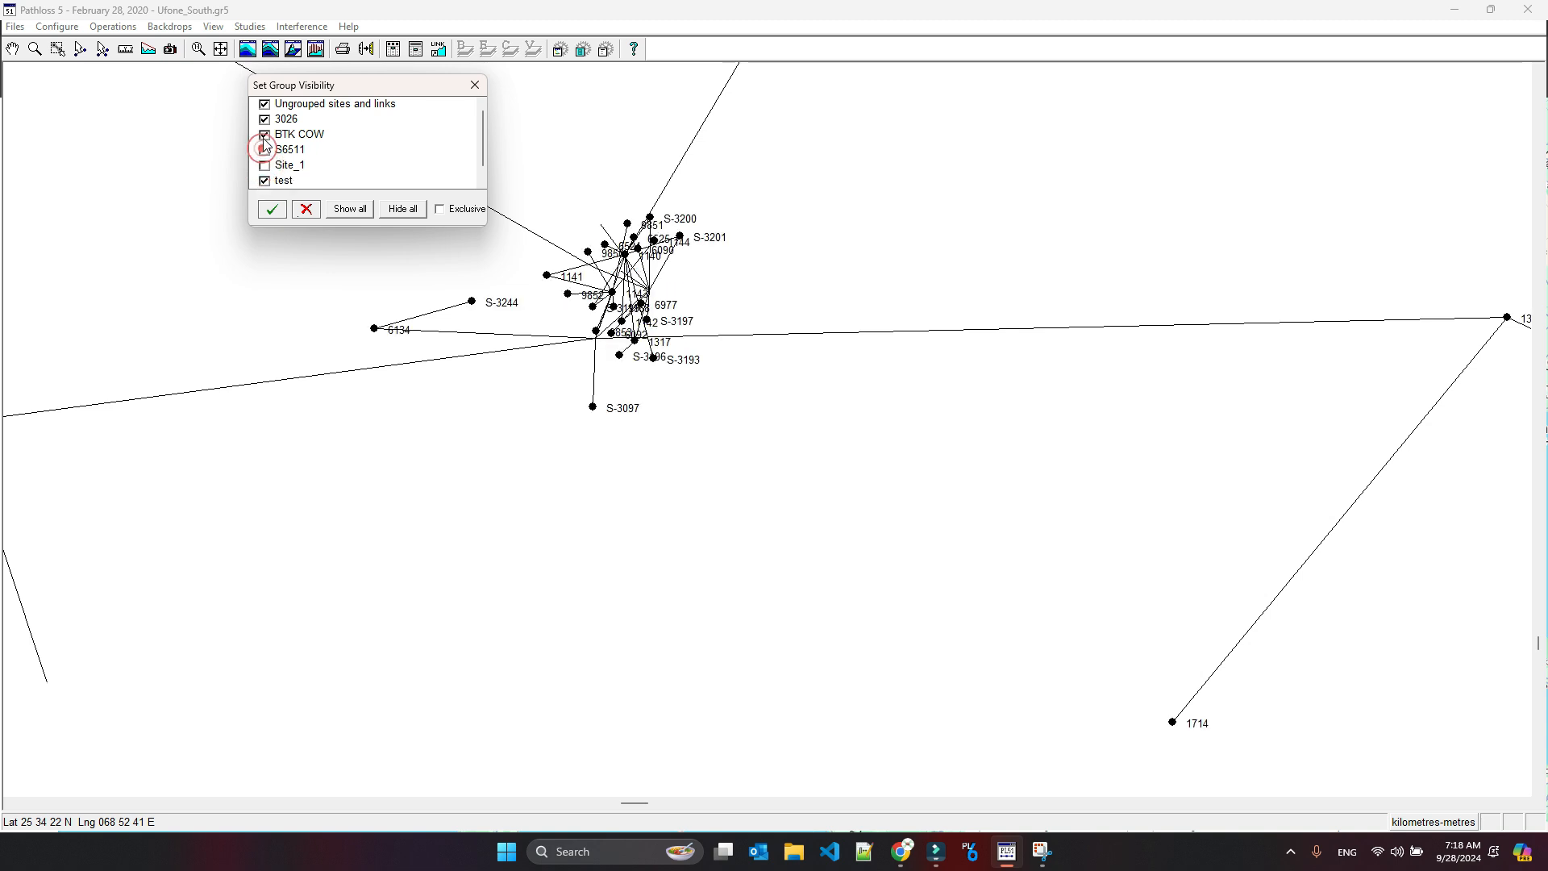
left_click(264, 133)
left_click(264, 119)
left_click(264, 104)
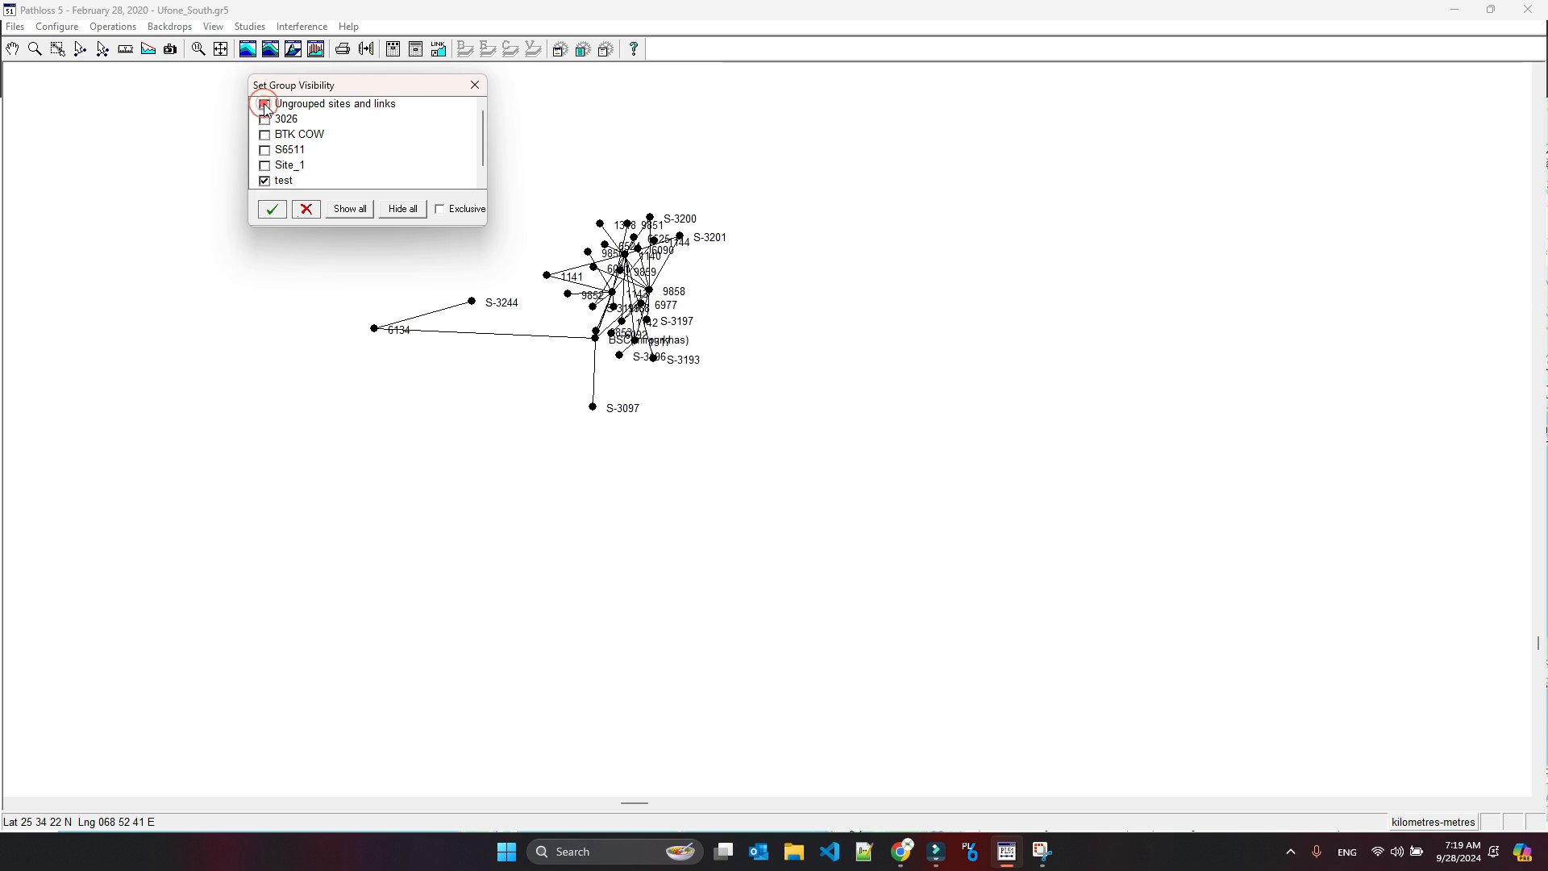
left_click(272, 209)
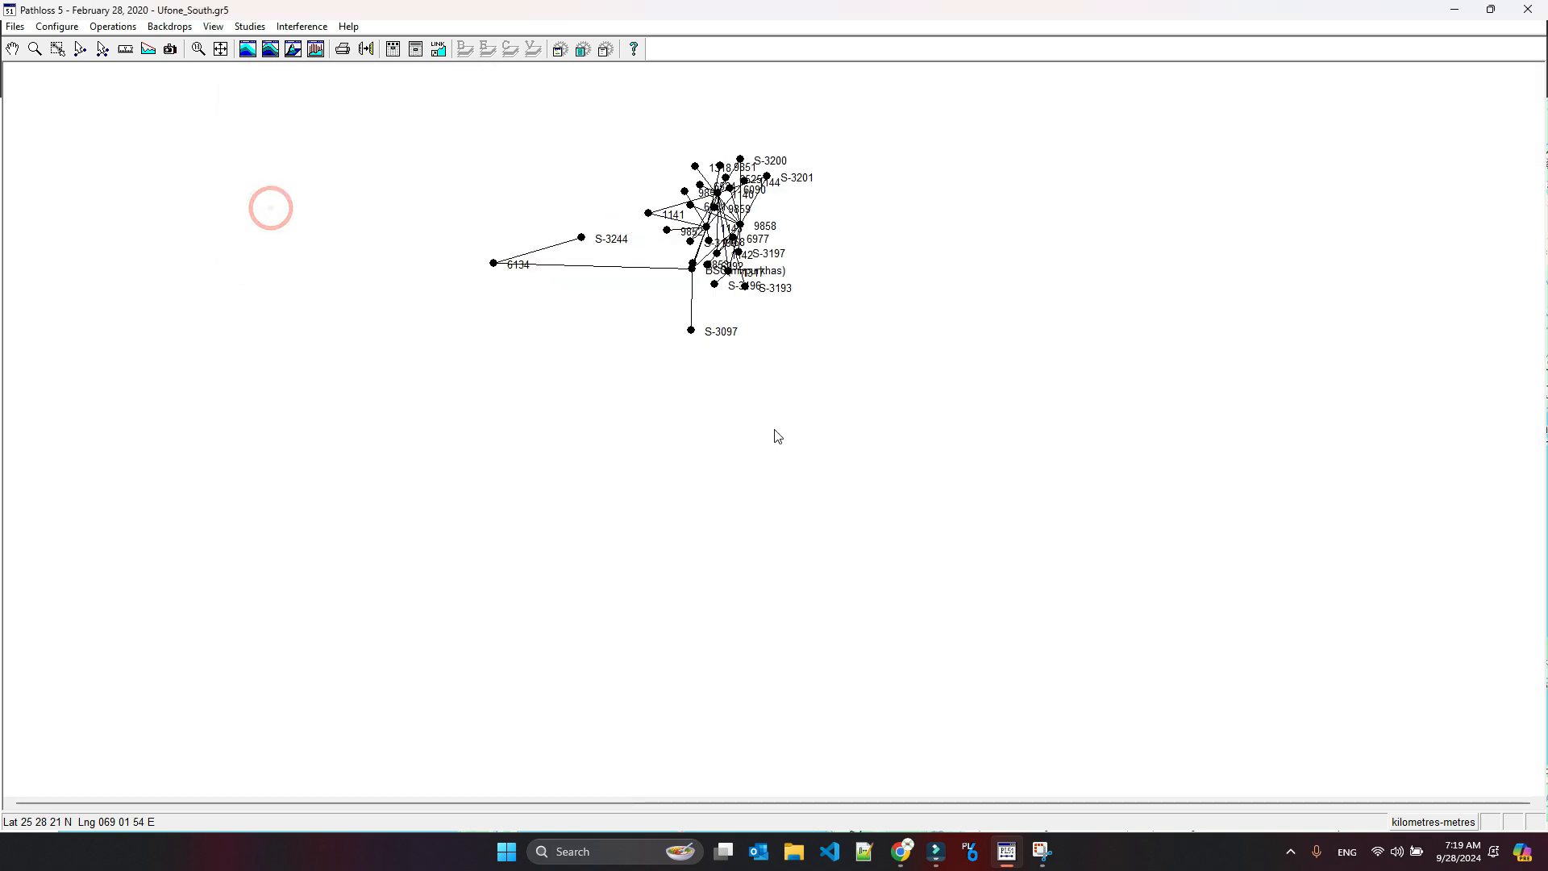
Step: Restore the visibility of the ungrouped sites and links and the groups 3026, BTK COW, S6511 and Site_1
scroll(777, 437, "down", 4)
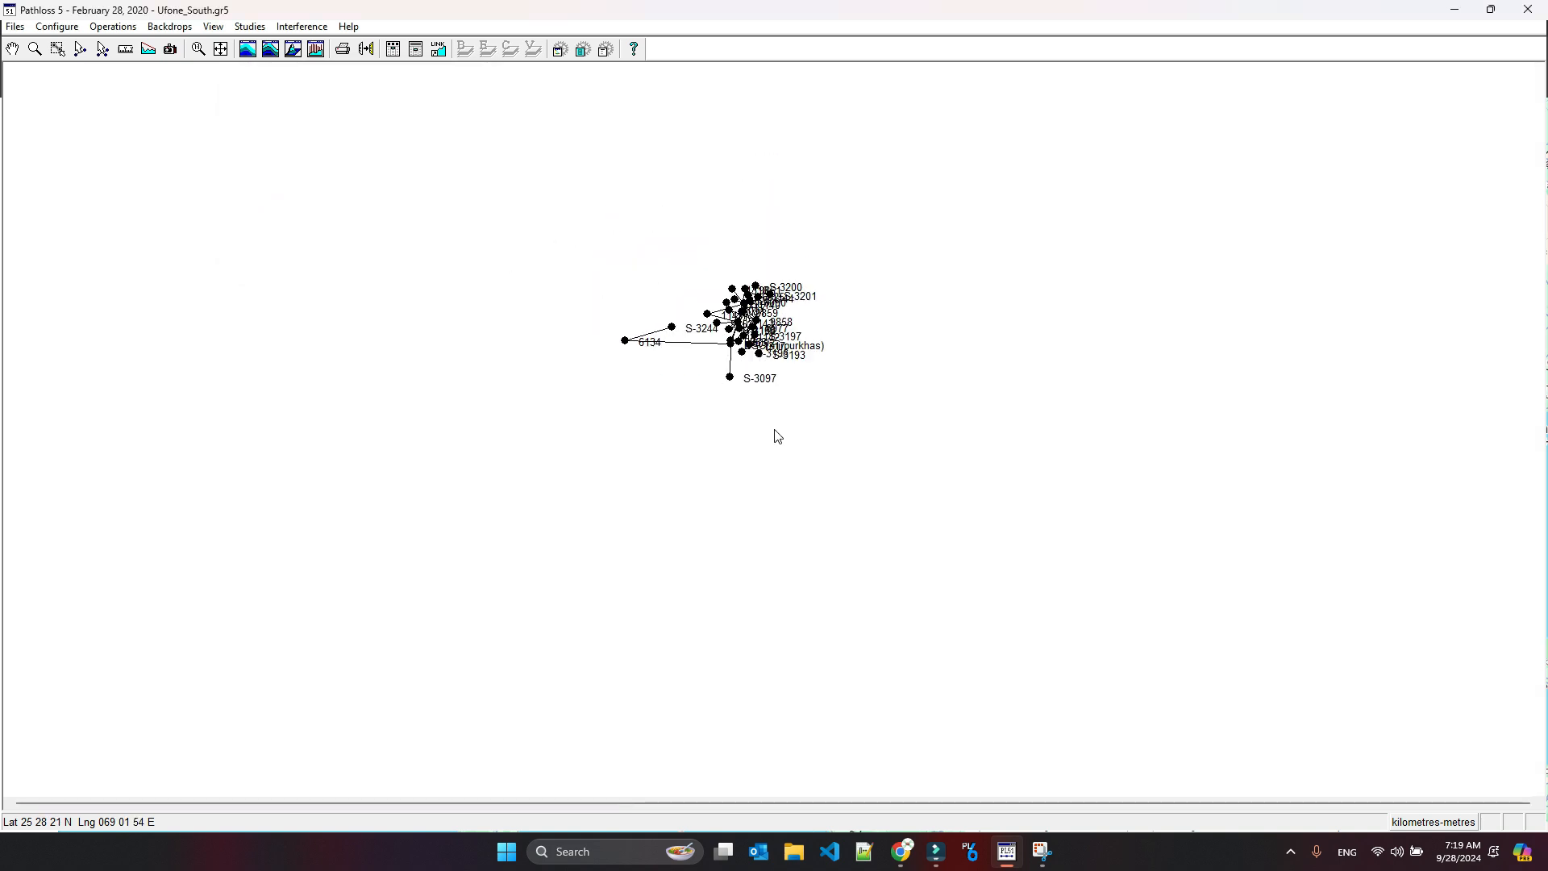
scroll(777, 437, "up", 1)
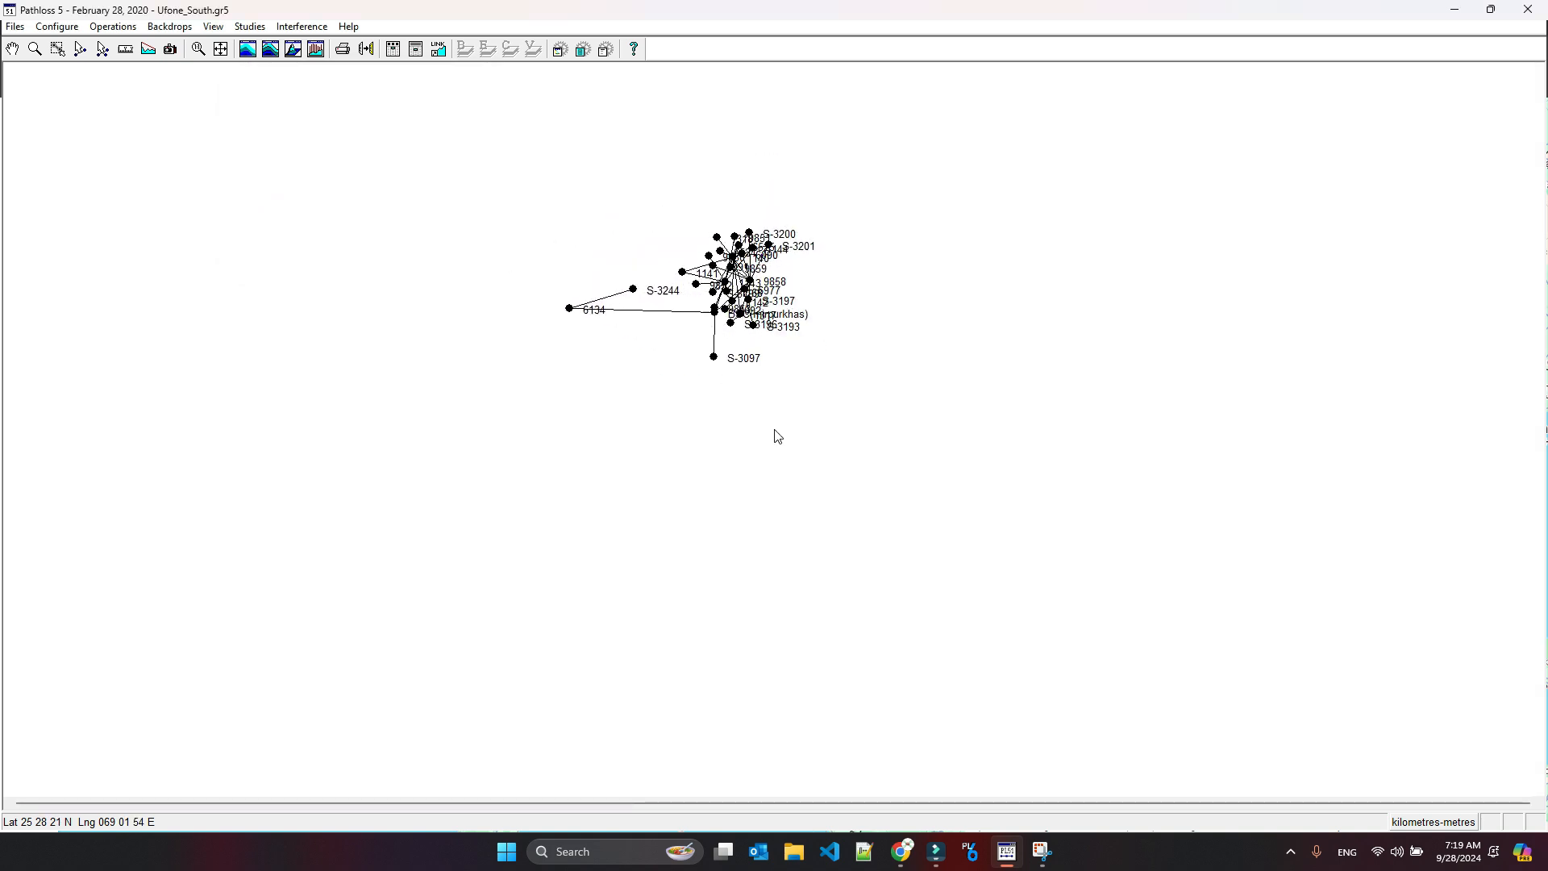
left_click(14, 53)
left_click_drag(861, 283, 774, 429)
scroll(774, 429, "up", 1)
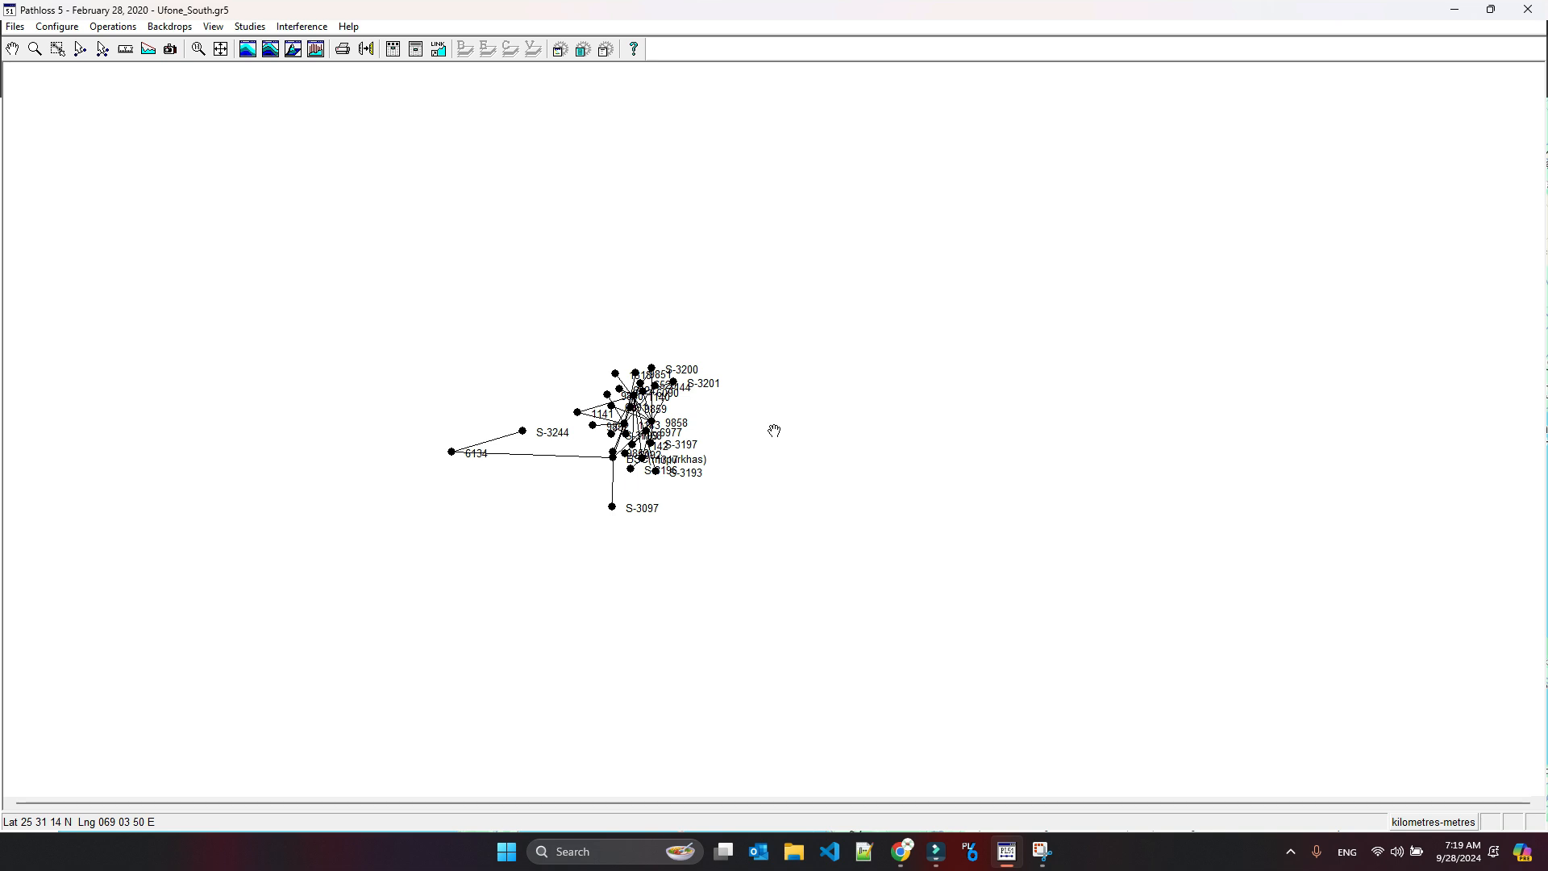
left_click(70, 29)
mouse_move(170, 64)
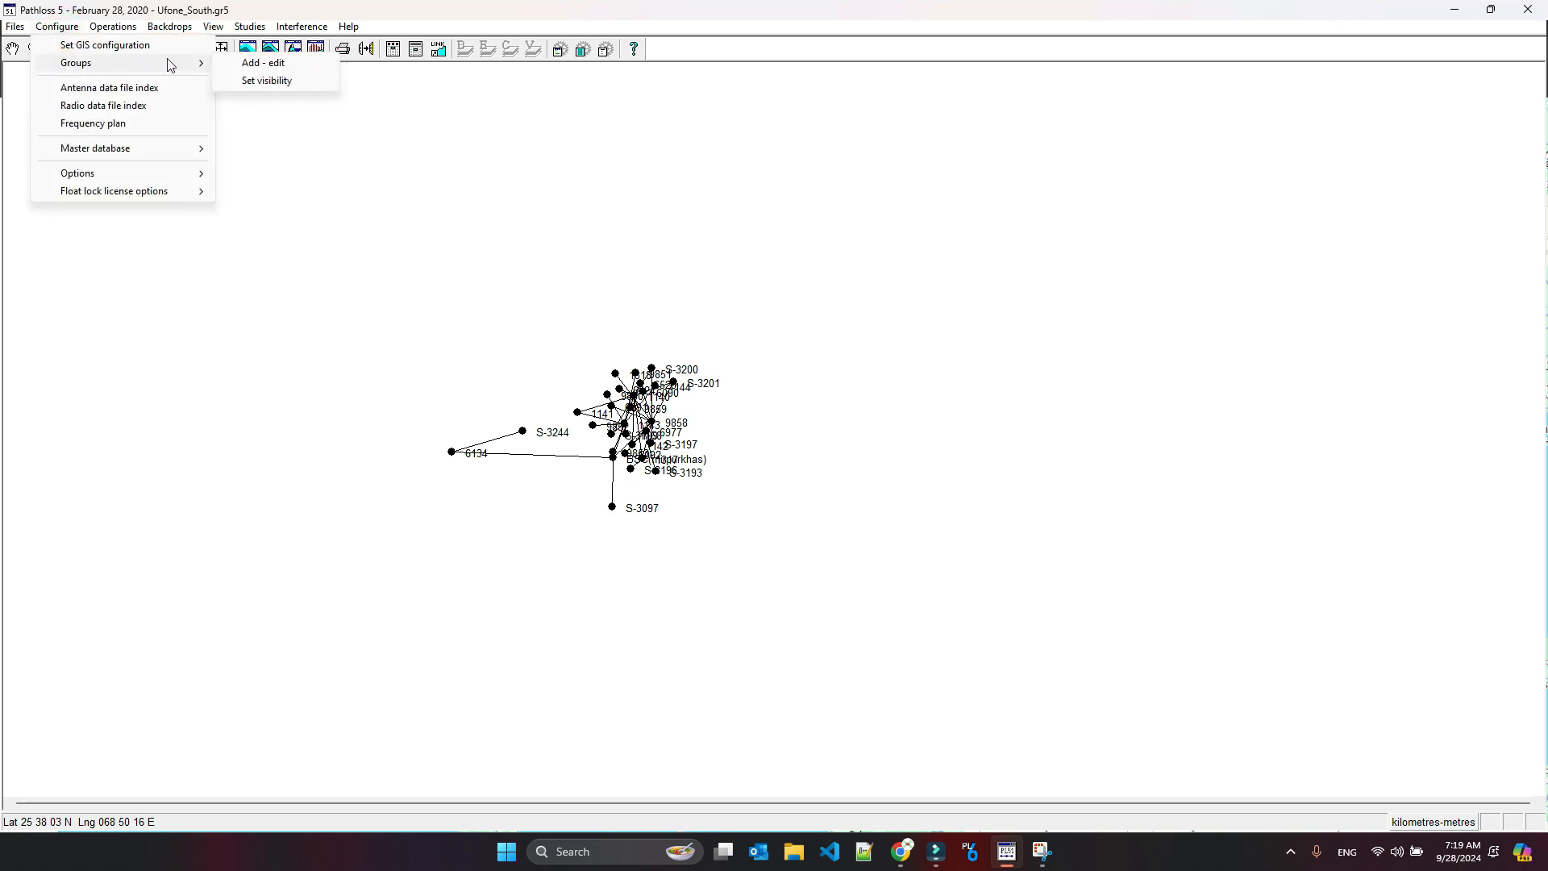
left_click(264, 80)
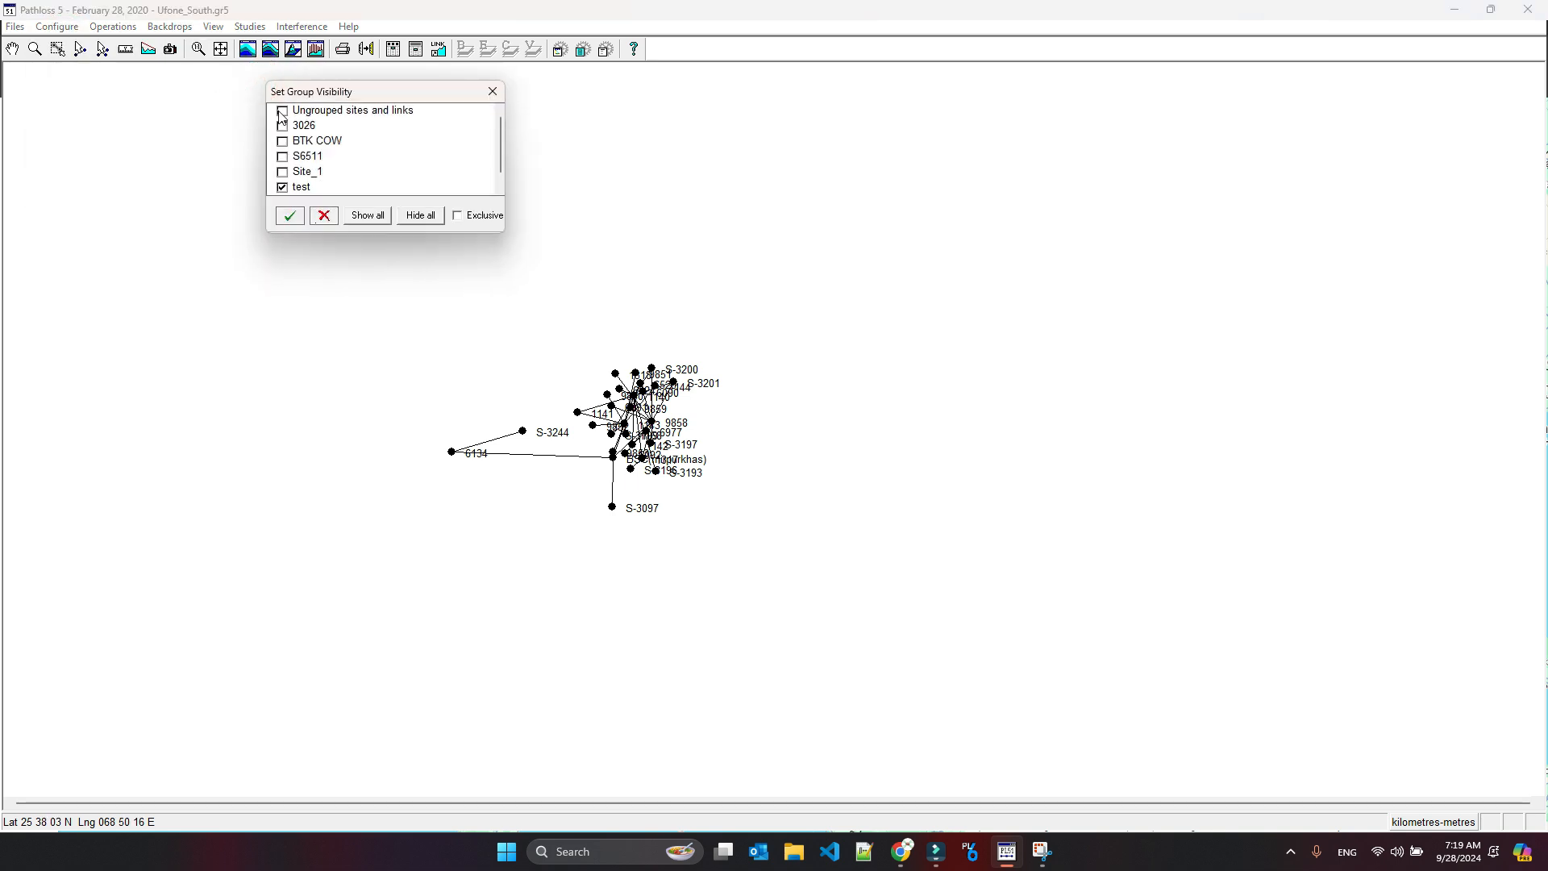
left_click(282, 111)
left_click(282, 126)
left_click(283, 142)
left_click(282, 156)
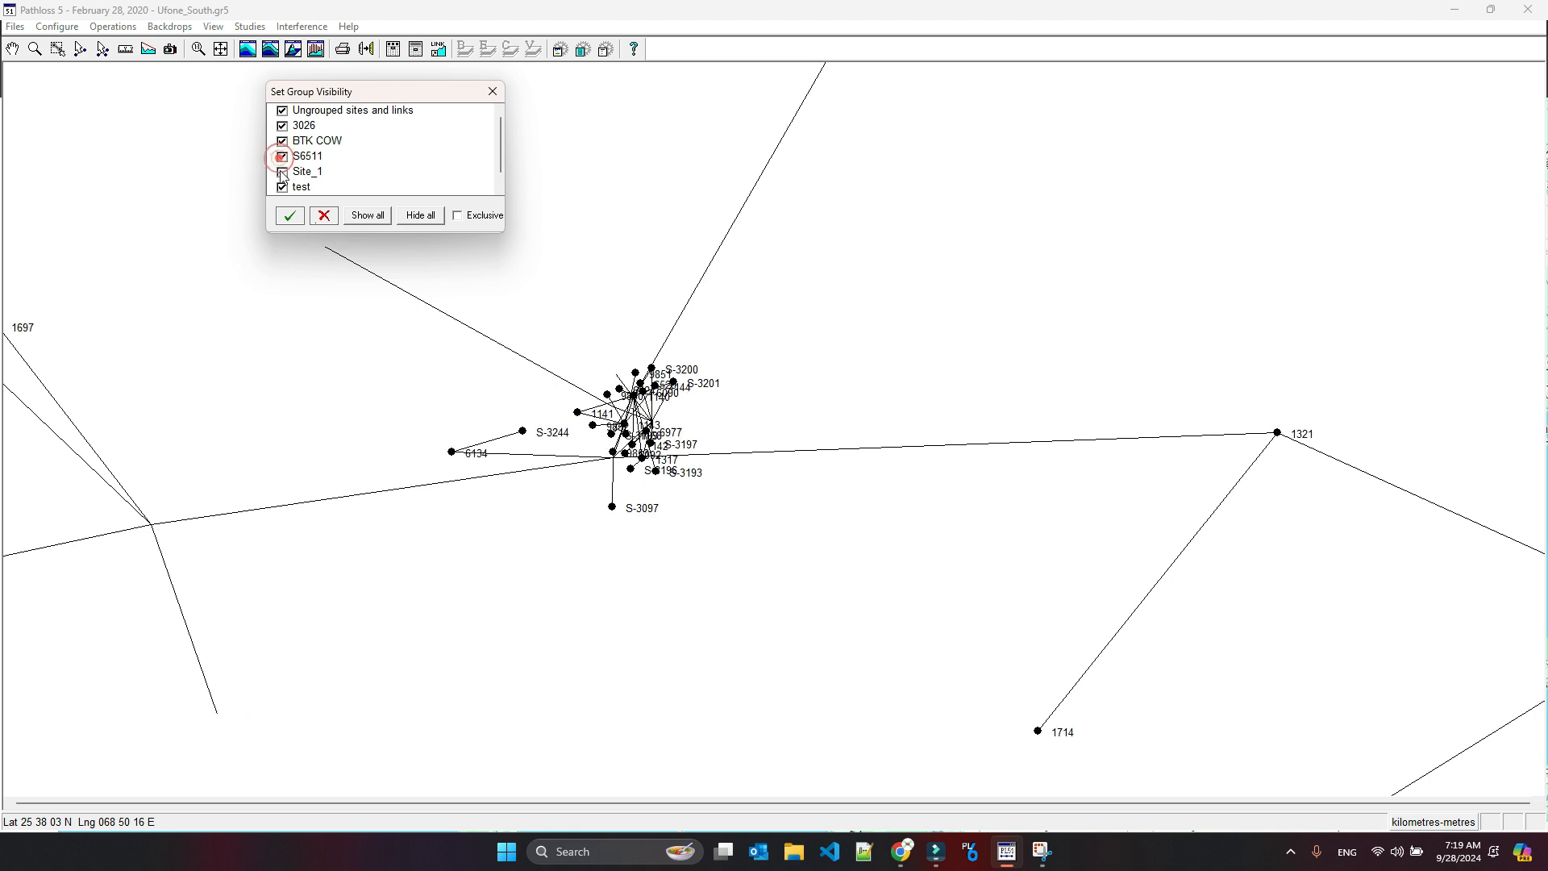
left_click(282, 172)
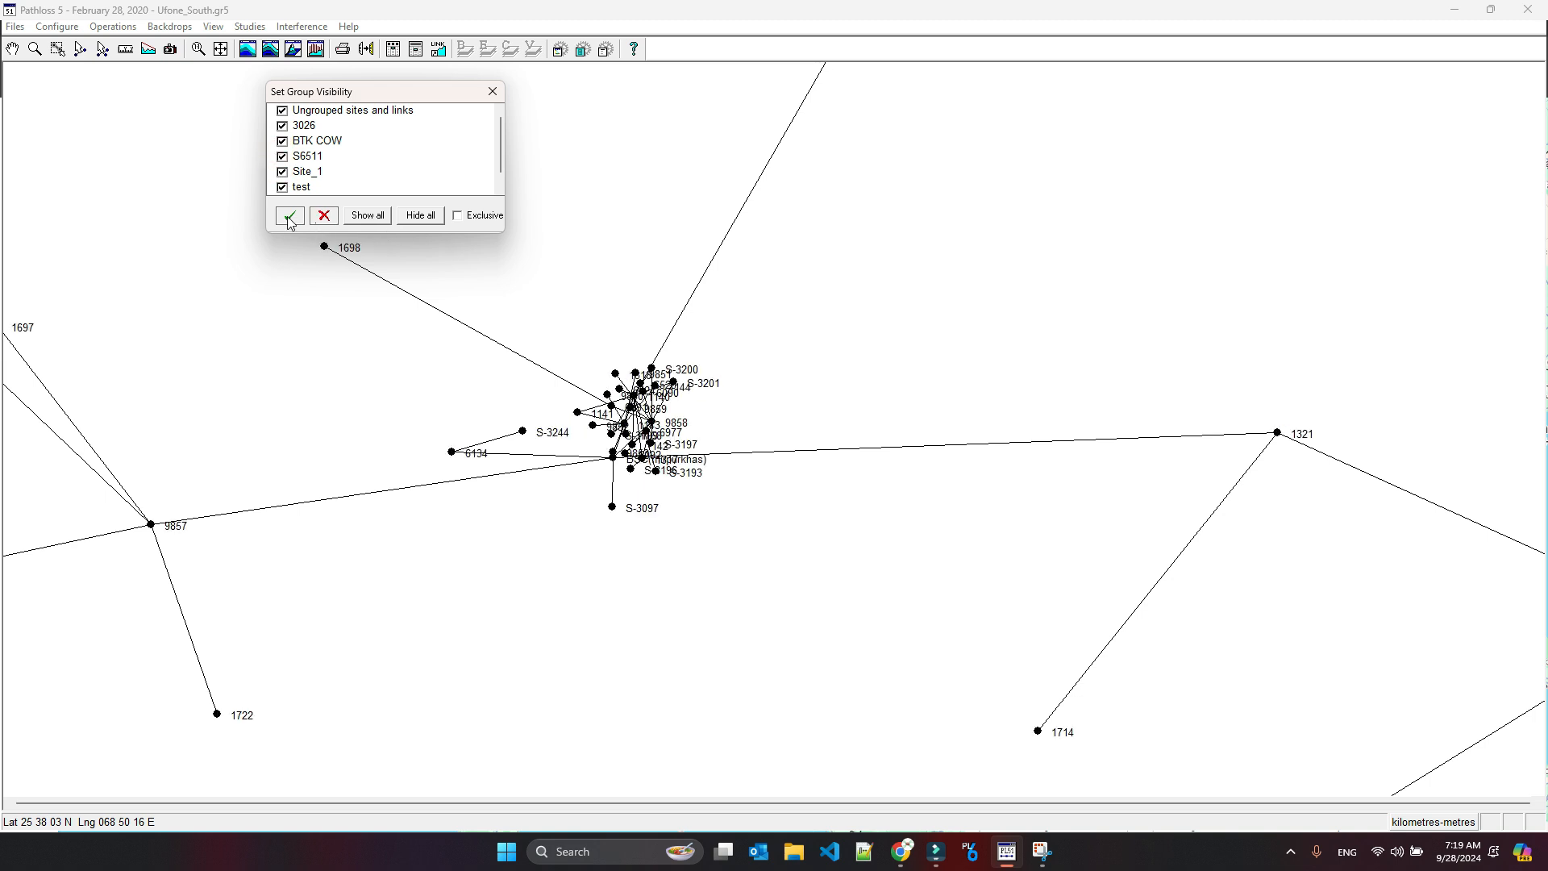
left_click(290, 216)
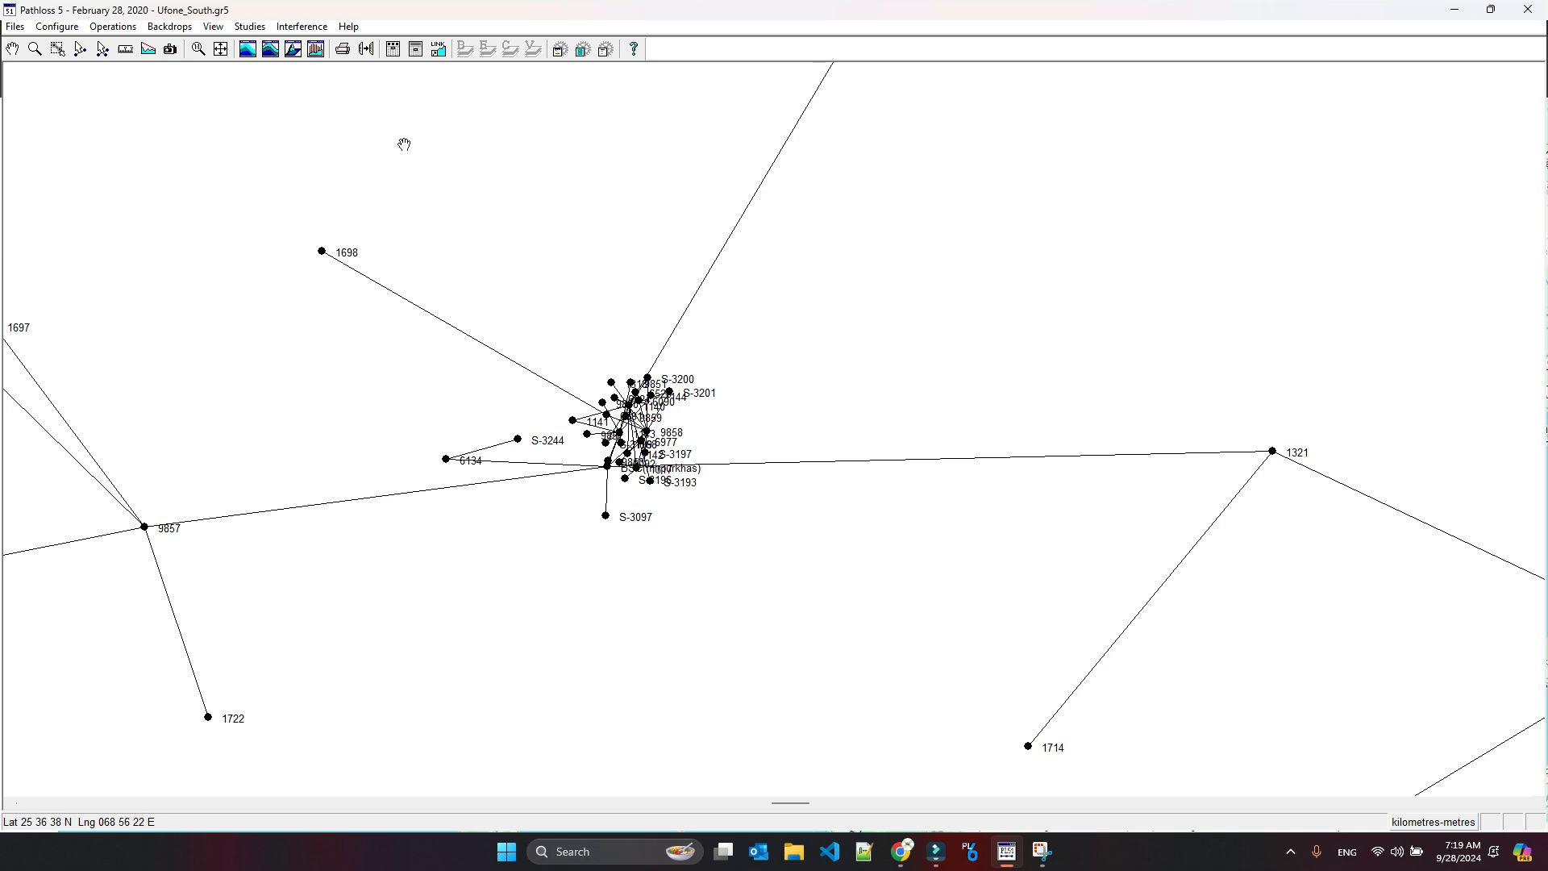
Step: Calculate the intra-system interference of the test group against itself, declining to save the interference calculation file
left_click(305, 28)
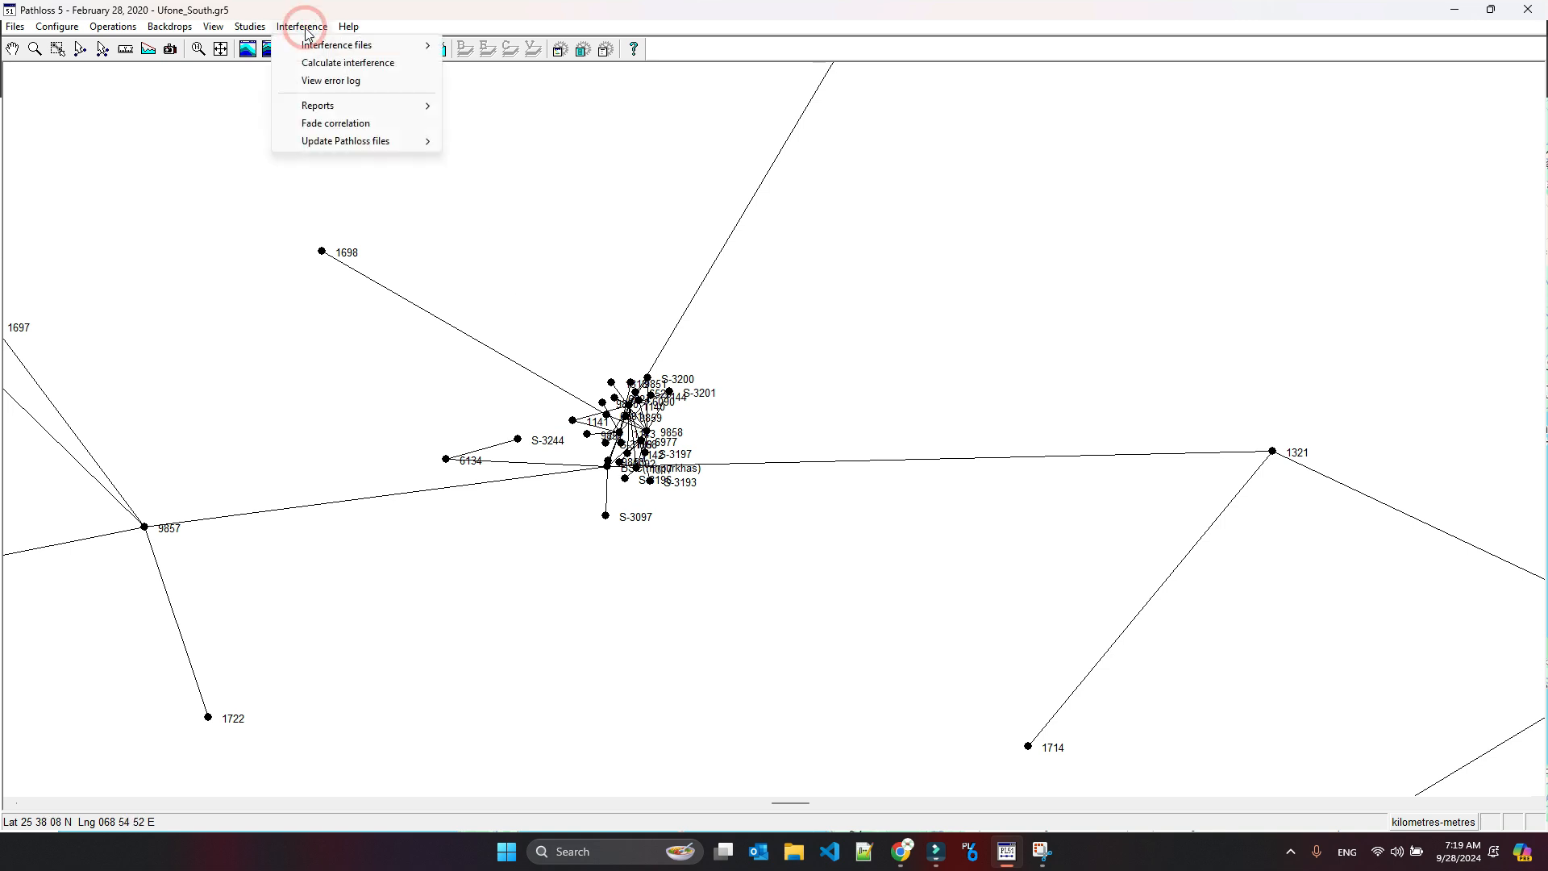
left_click(355, 63)
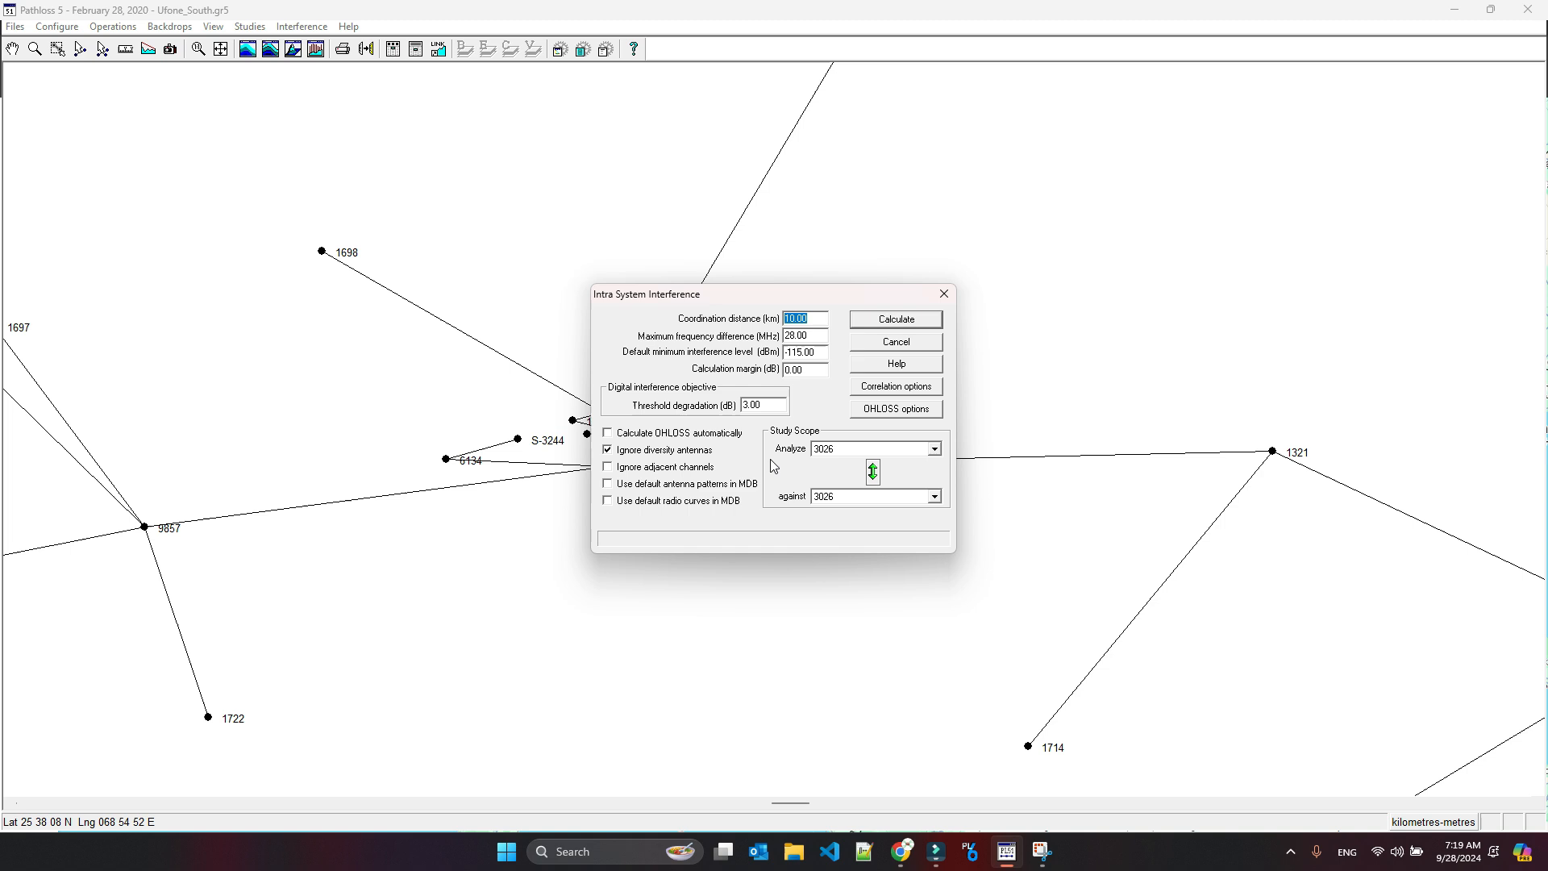
left_click(891, 449)
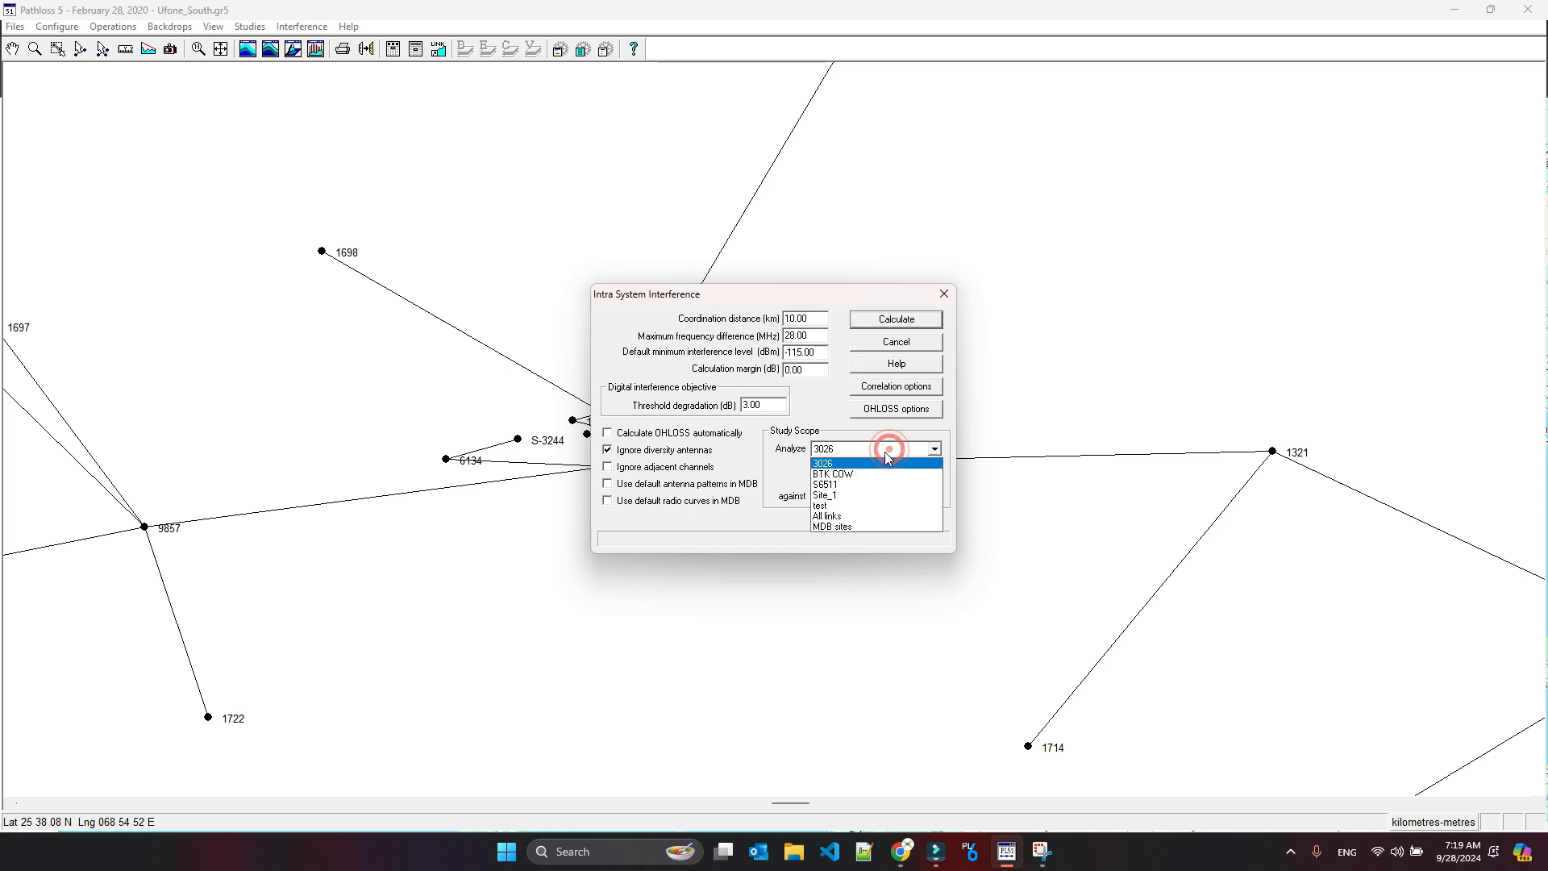
left_click(833, 506)
left_click(834, 496)
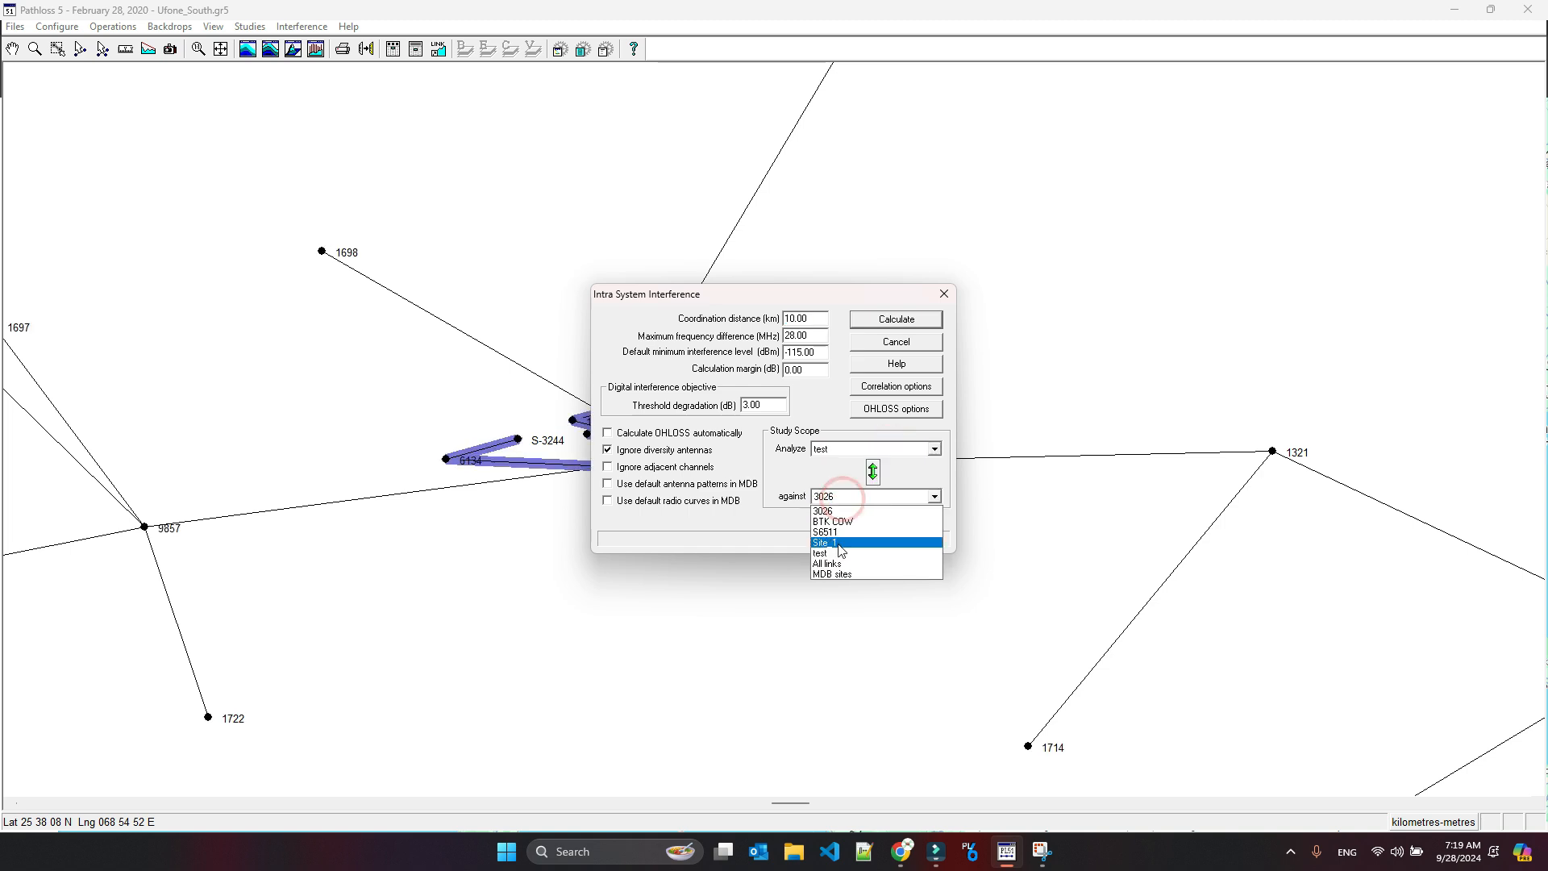
left_click(834, 554)
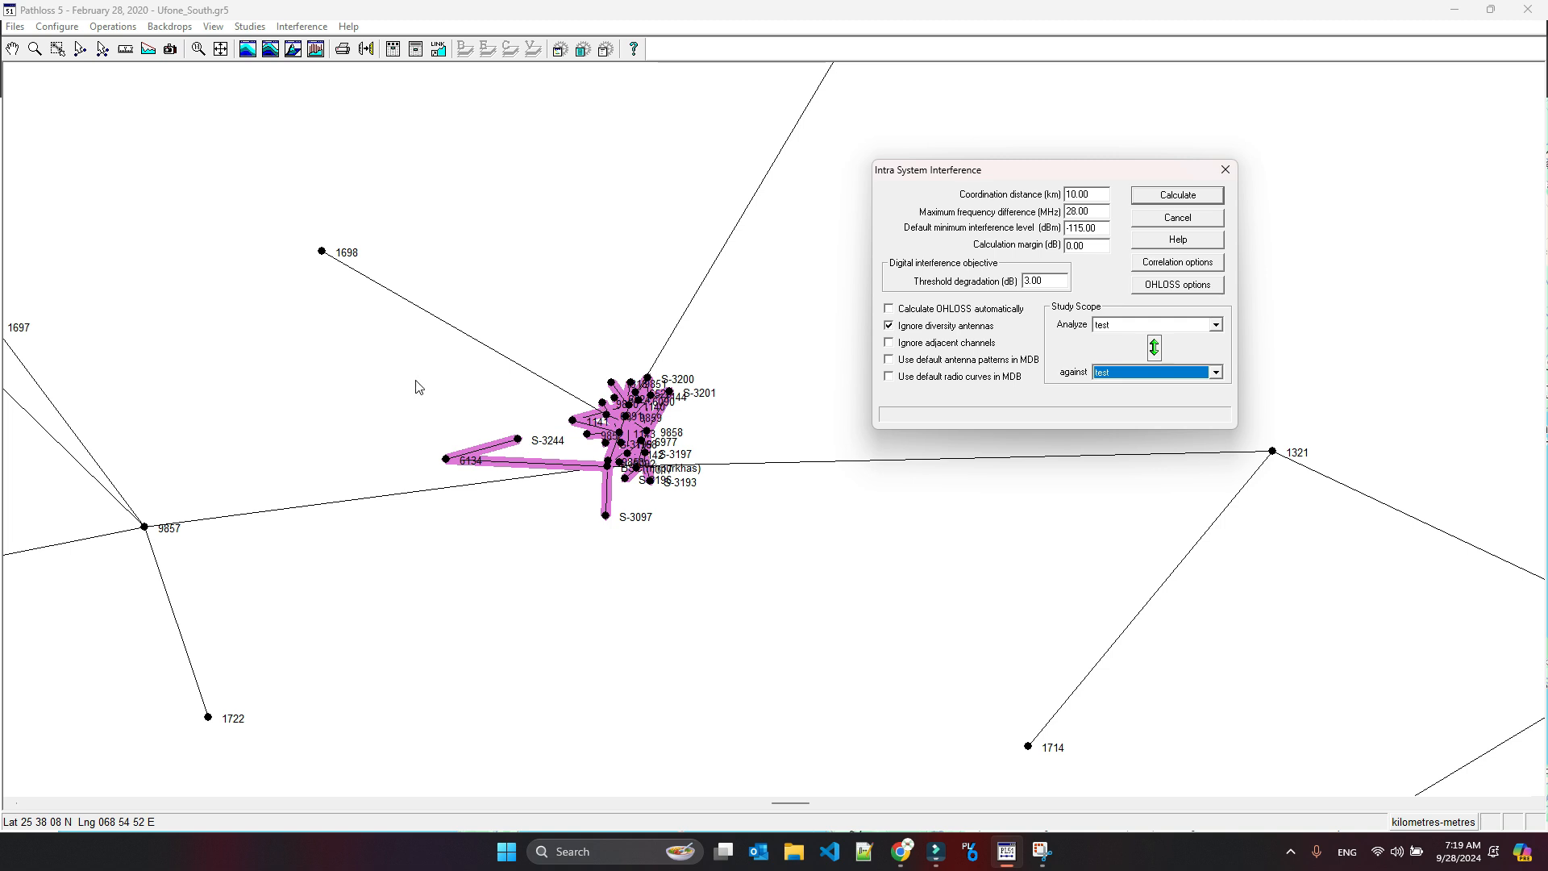
left_click(1167, 197)
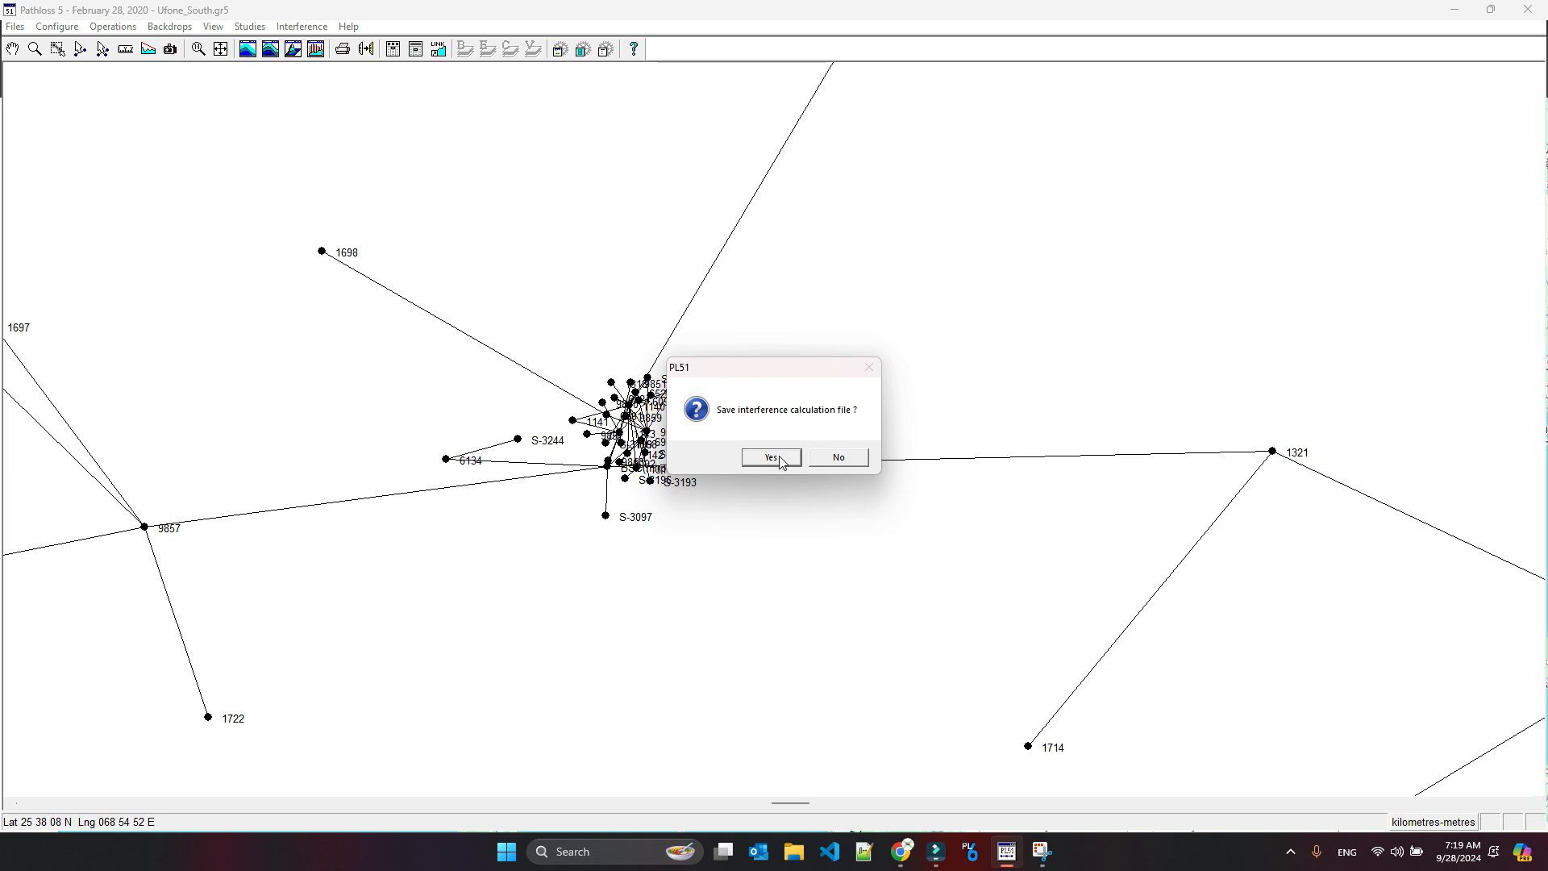
left_click(823, 458)
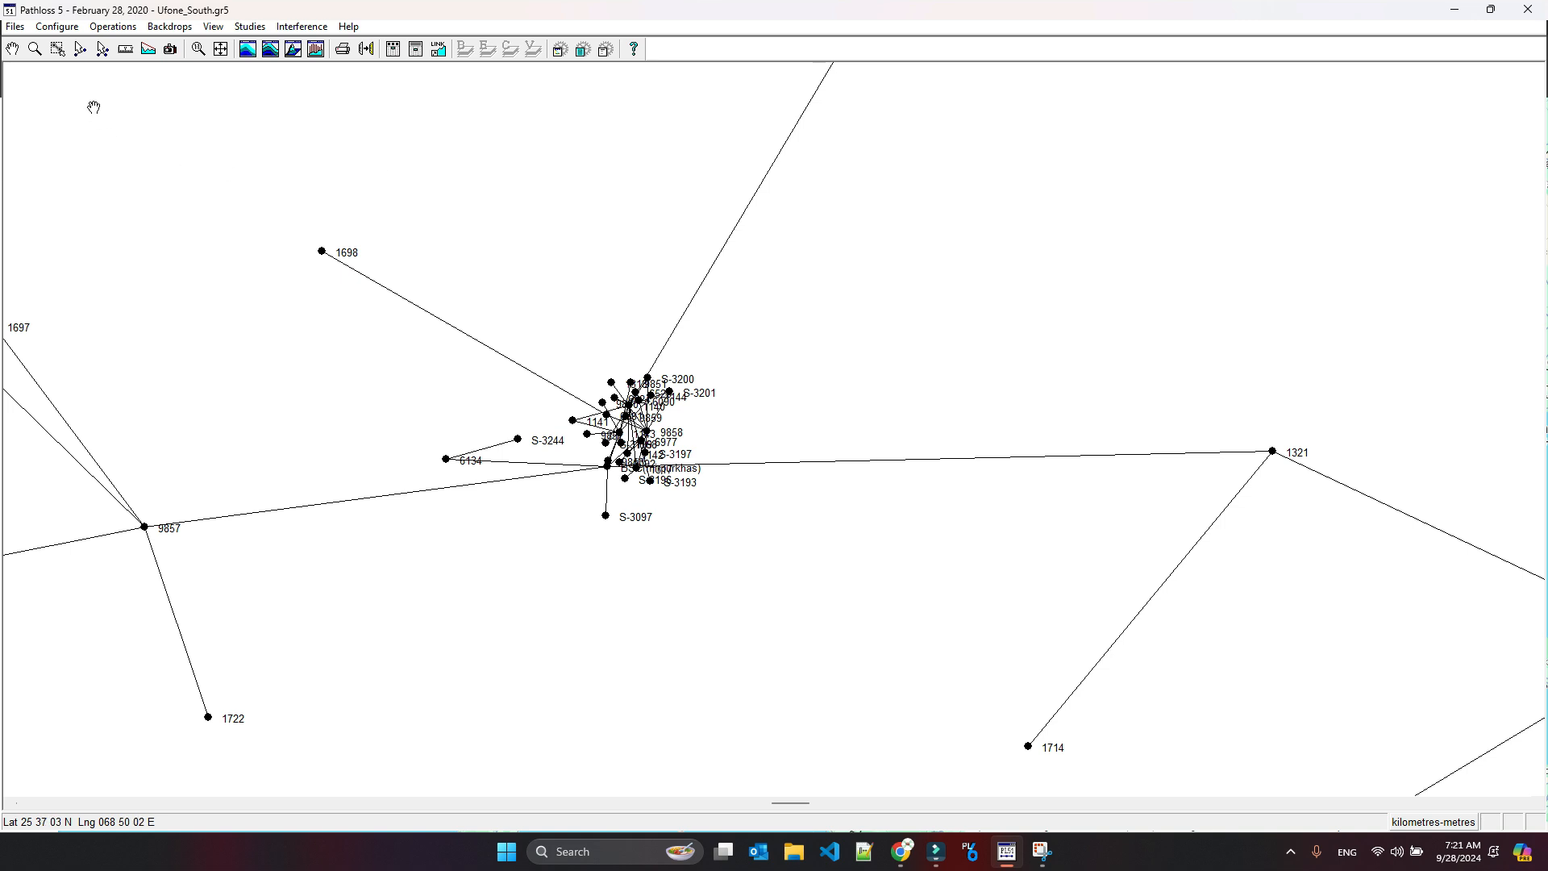
Step: Add the links of the BSC(mirpurkhas) cluster, including those to 1698, S-3244 and S-3097, to group 3026 by area selection
left_click(50, 26)
mouse_move(125, 63)
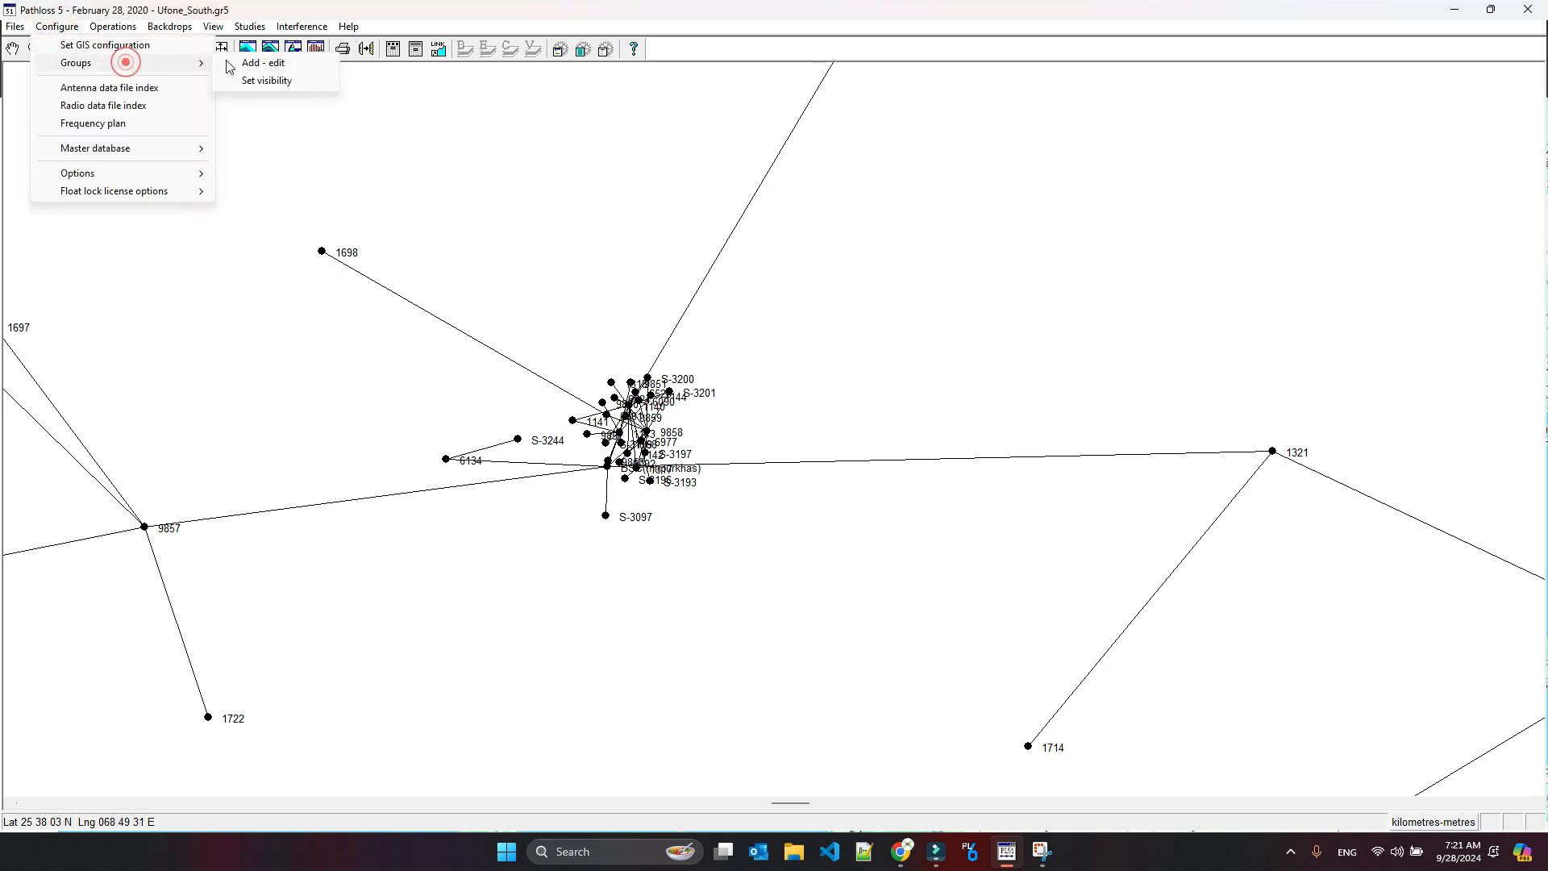
left_click(272, 68)
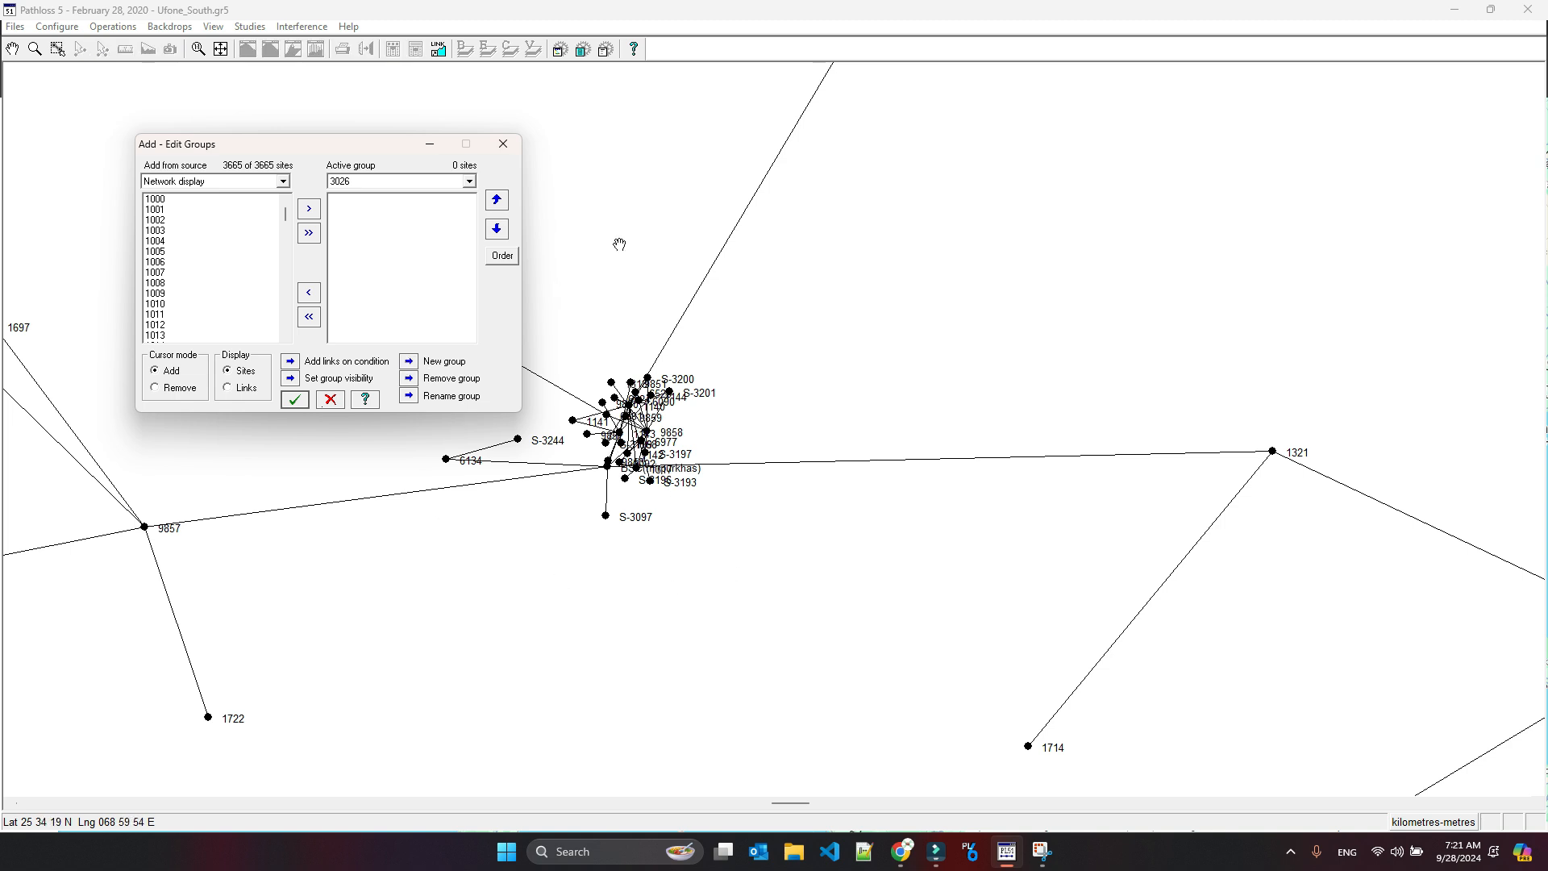
left_click_drag(341, 145, 1236, 242)
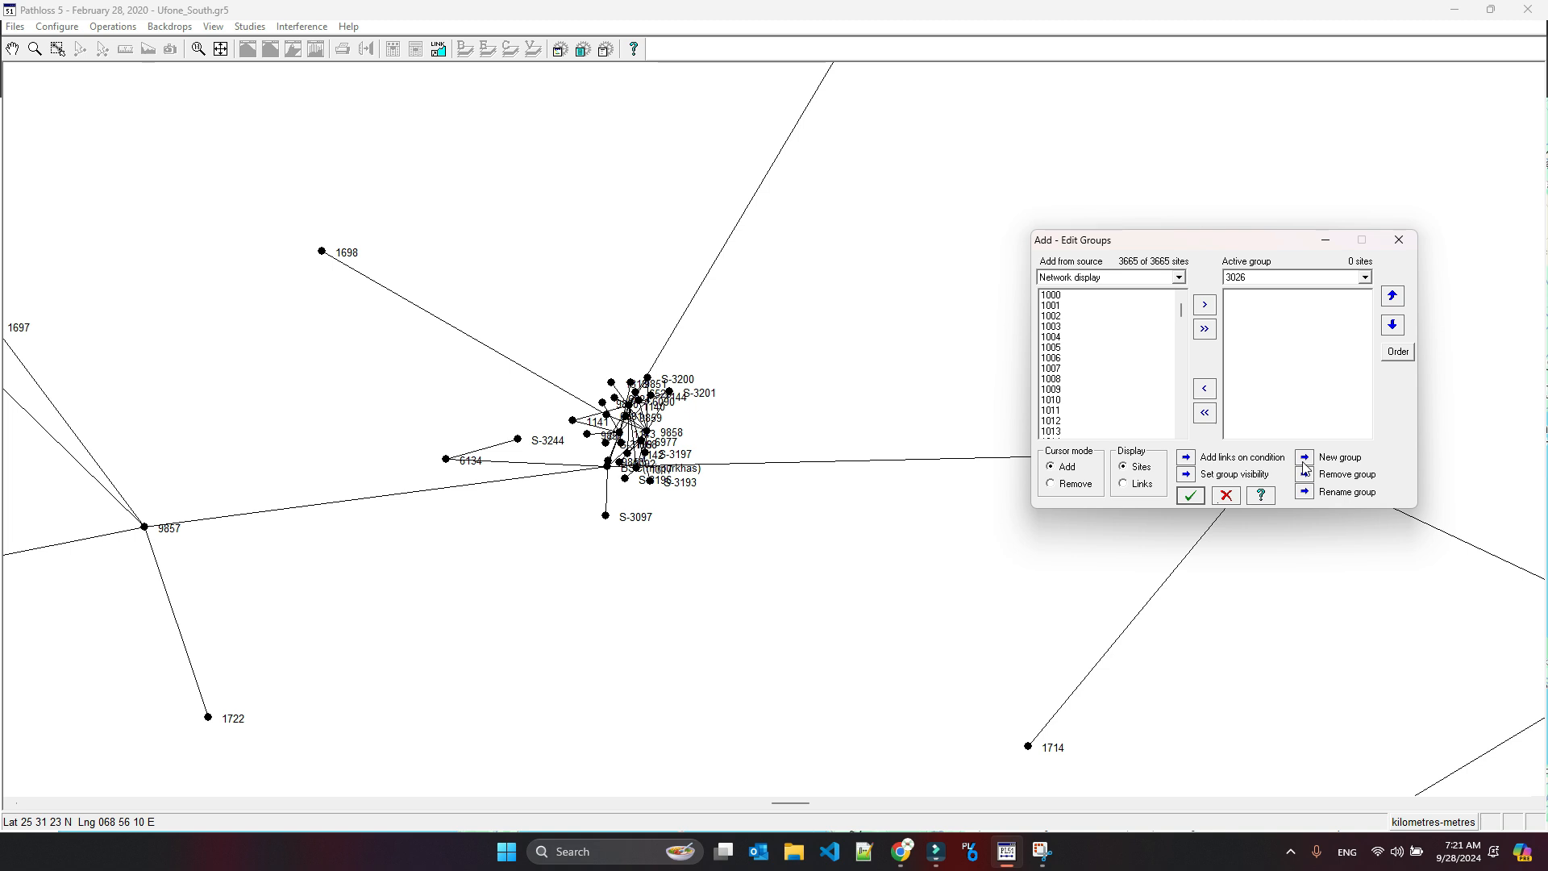
left_click(1123, 484)
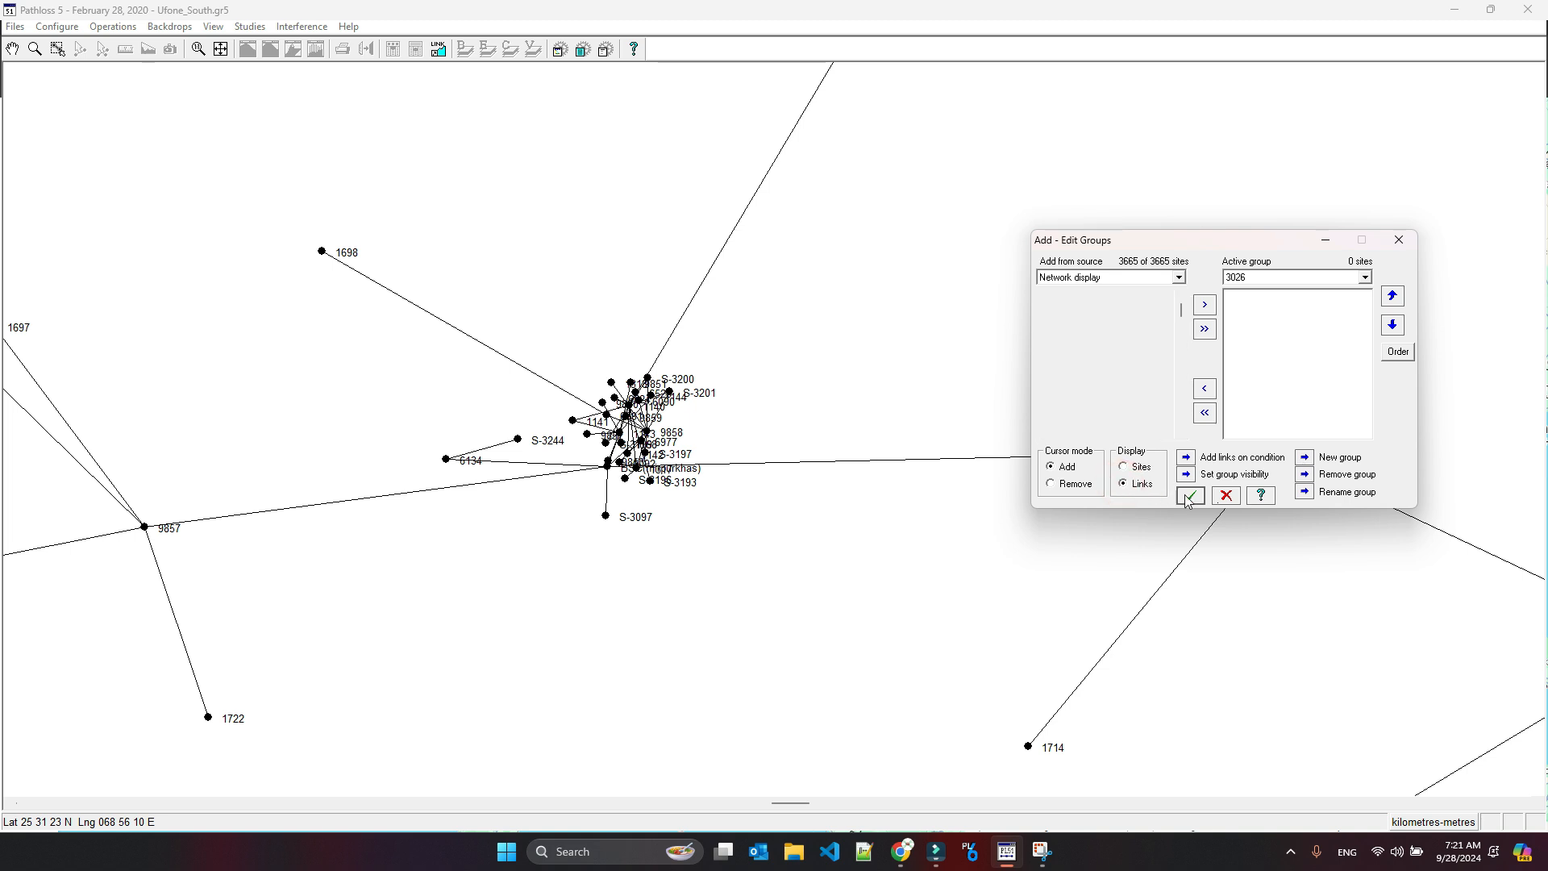
left_click(58, 49)
left_click_drag(748, 588, 725, 650)
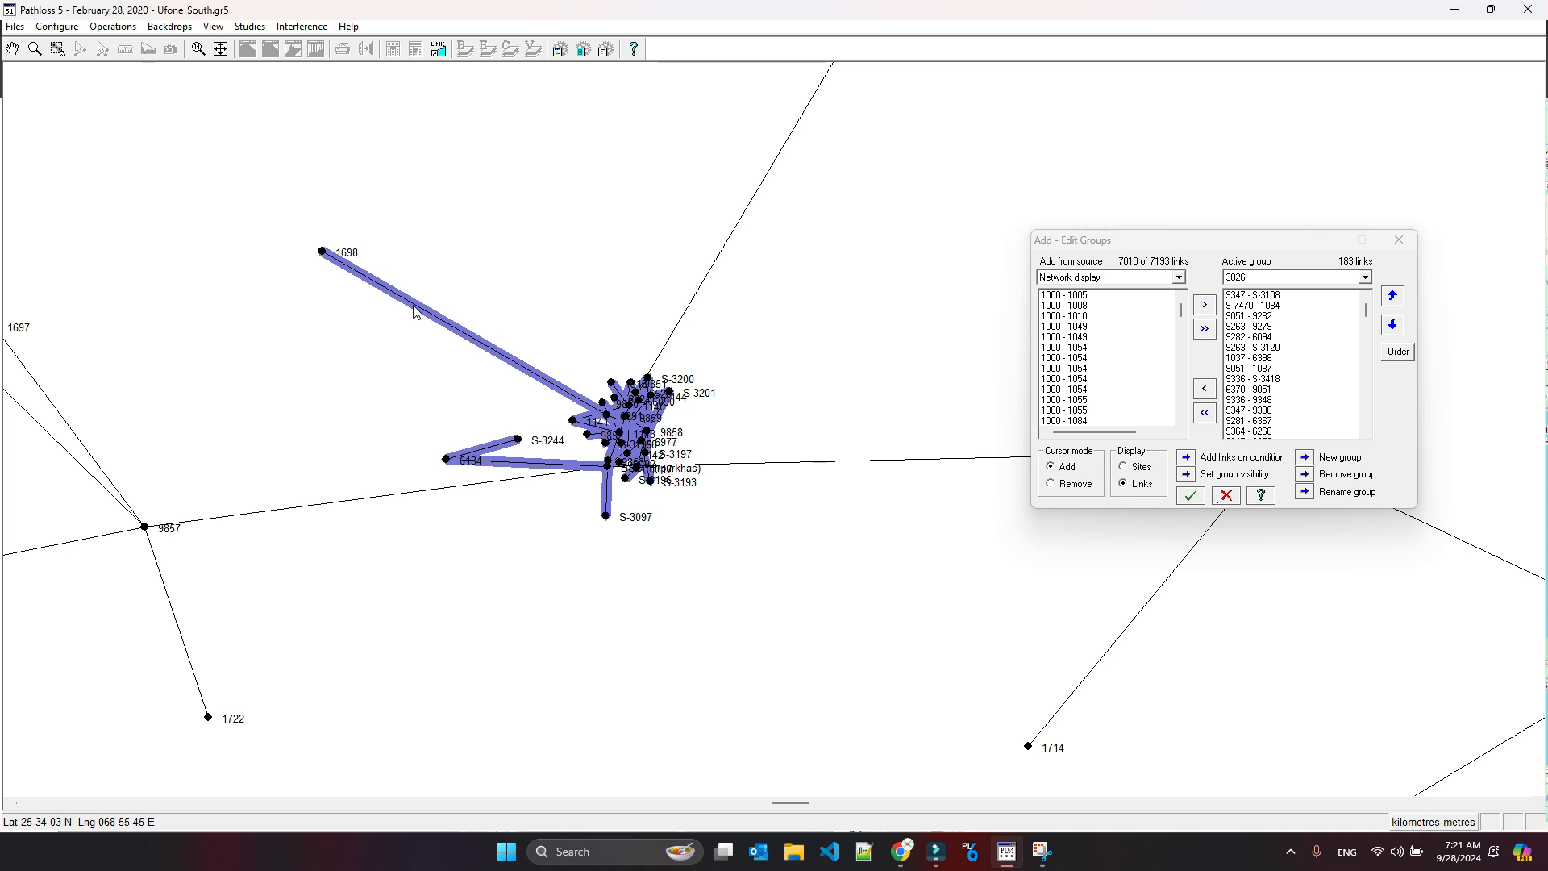
Step: Remove the link to site 1698 on the map and the link 9263 - 9279 in the link list from group 3026
left_click(1065, 486)
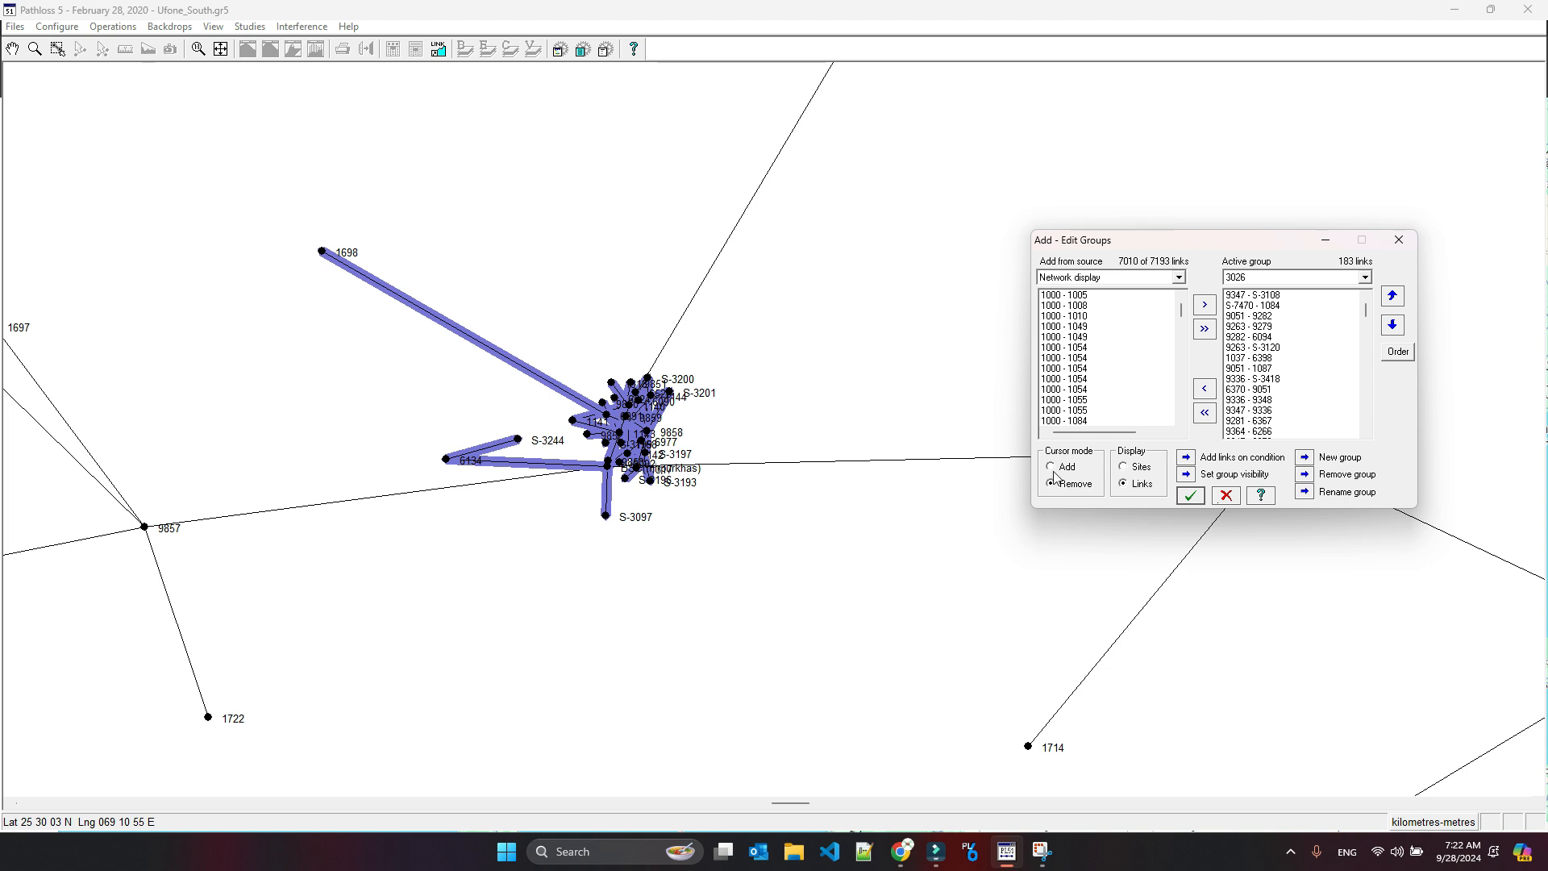
left_click(505, 364)
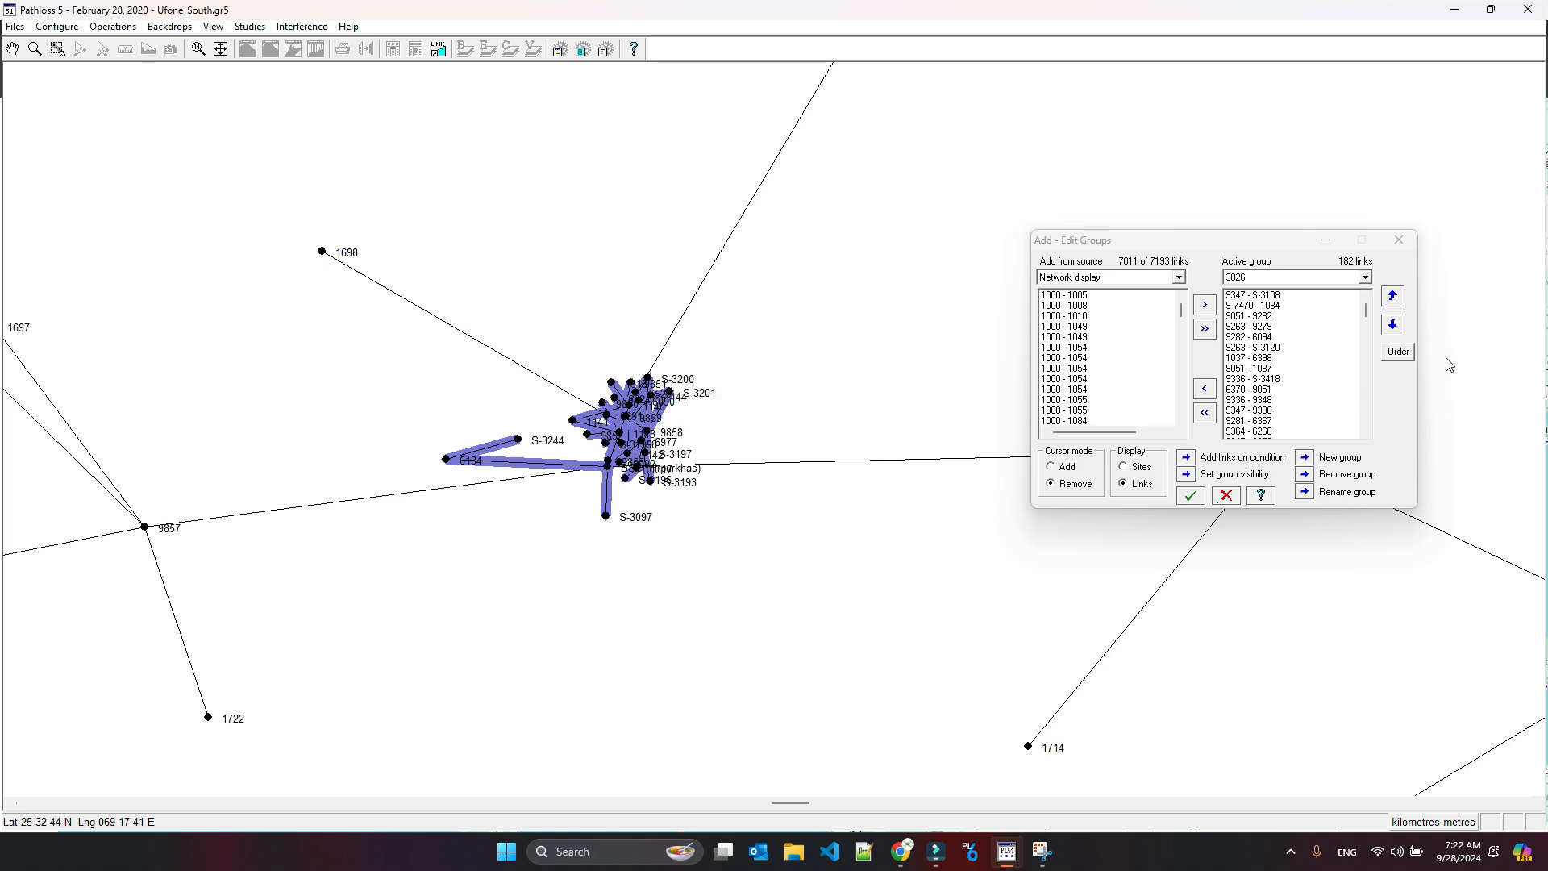
left_click_drag(1365, 311, 1365, 368)
scroll(1368, 374, "down", 5)
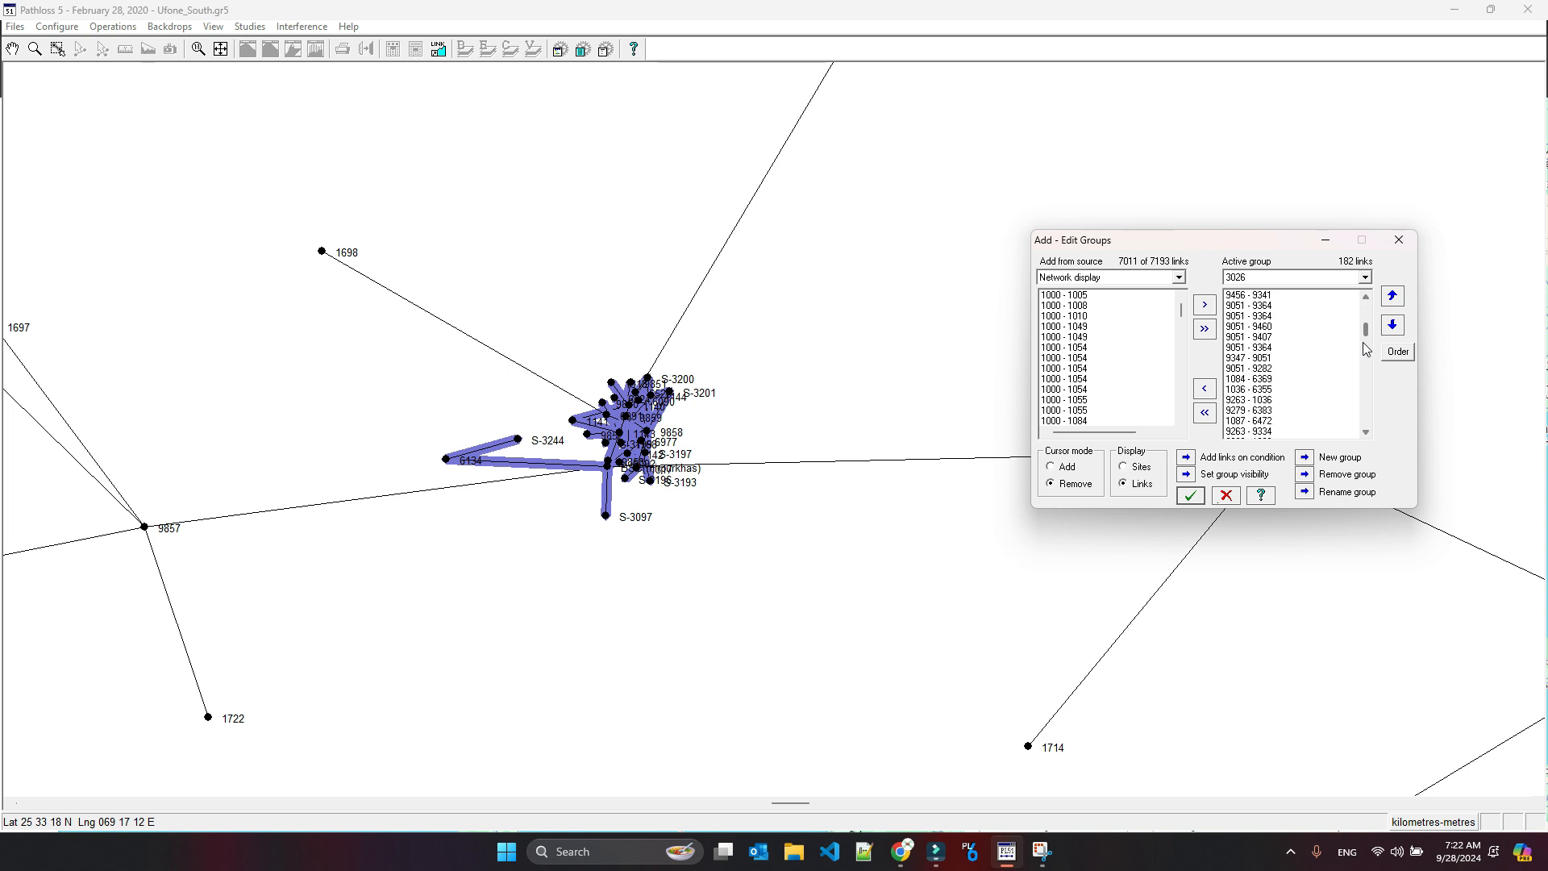
scroll(1290, 363, "up", 5)
left_click(1250, 336)
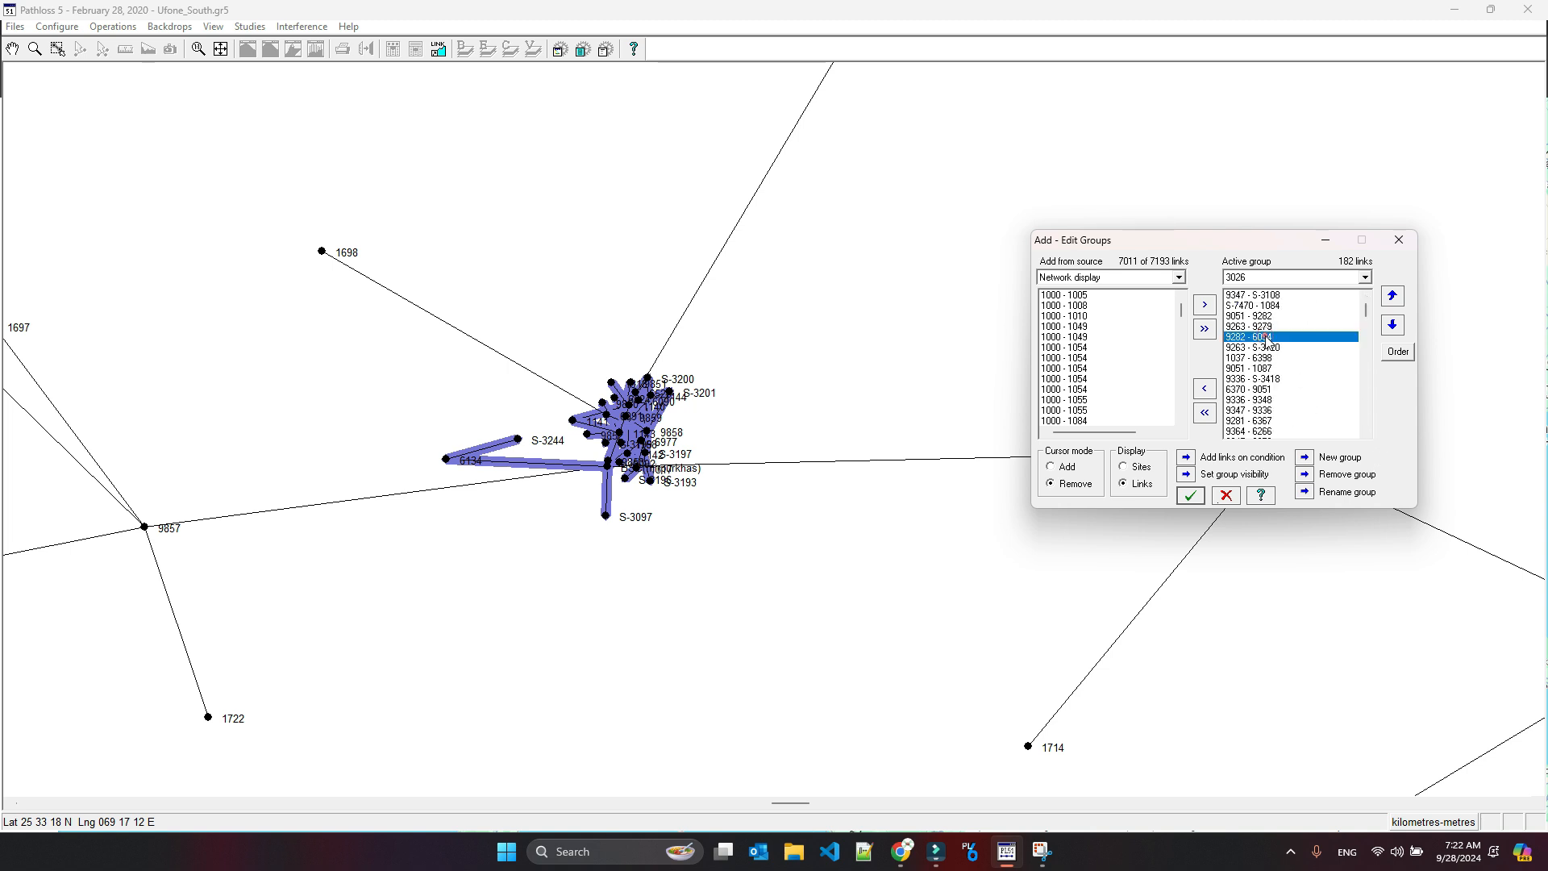
left_click(1245, 326)
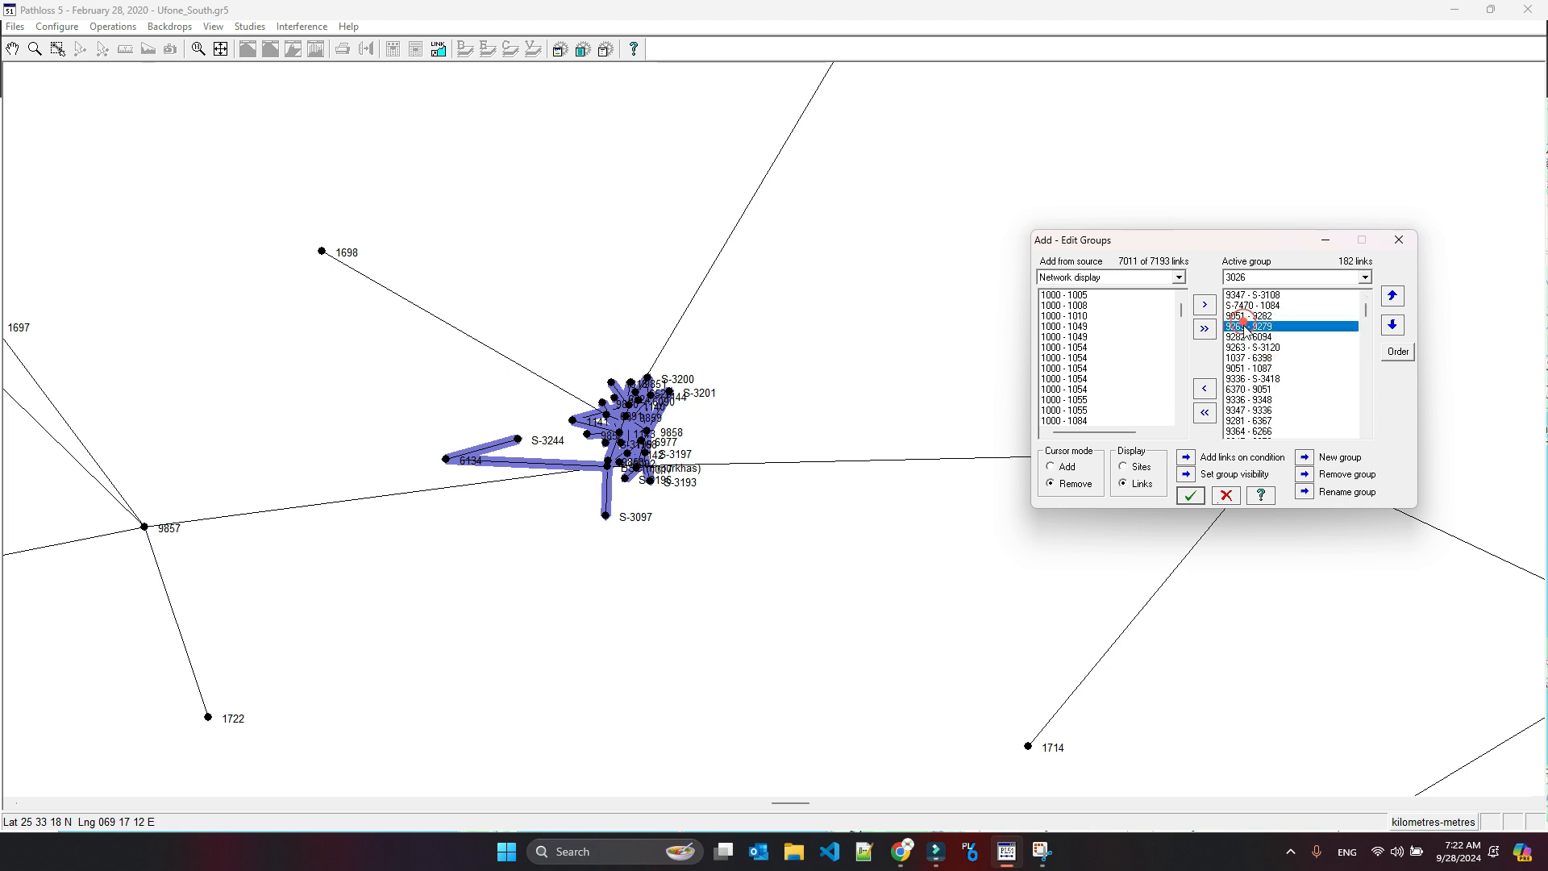
left_click(1205, 390)
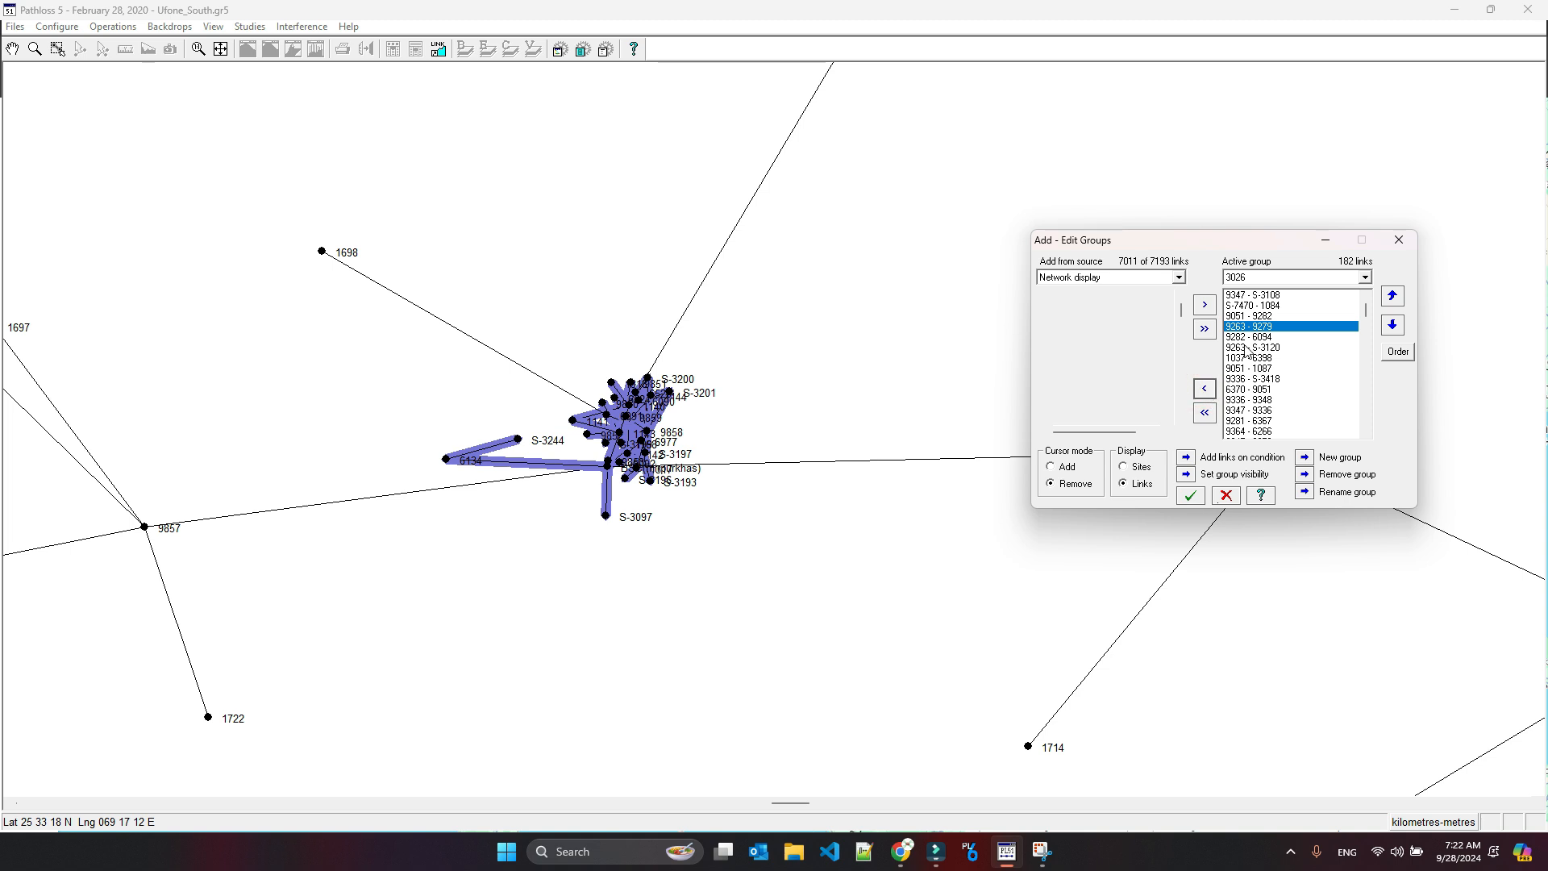
left_click(1205, 391)
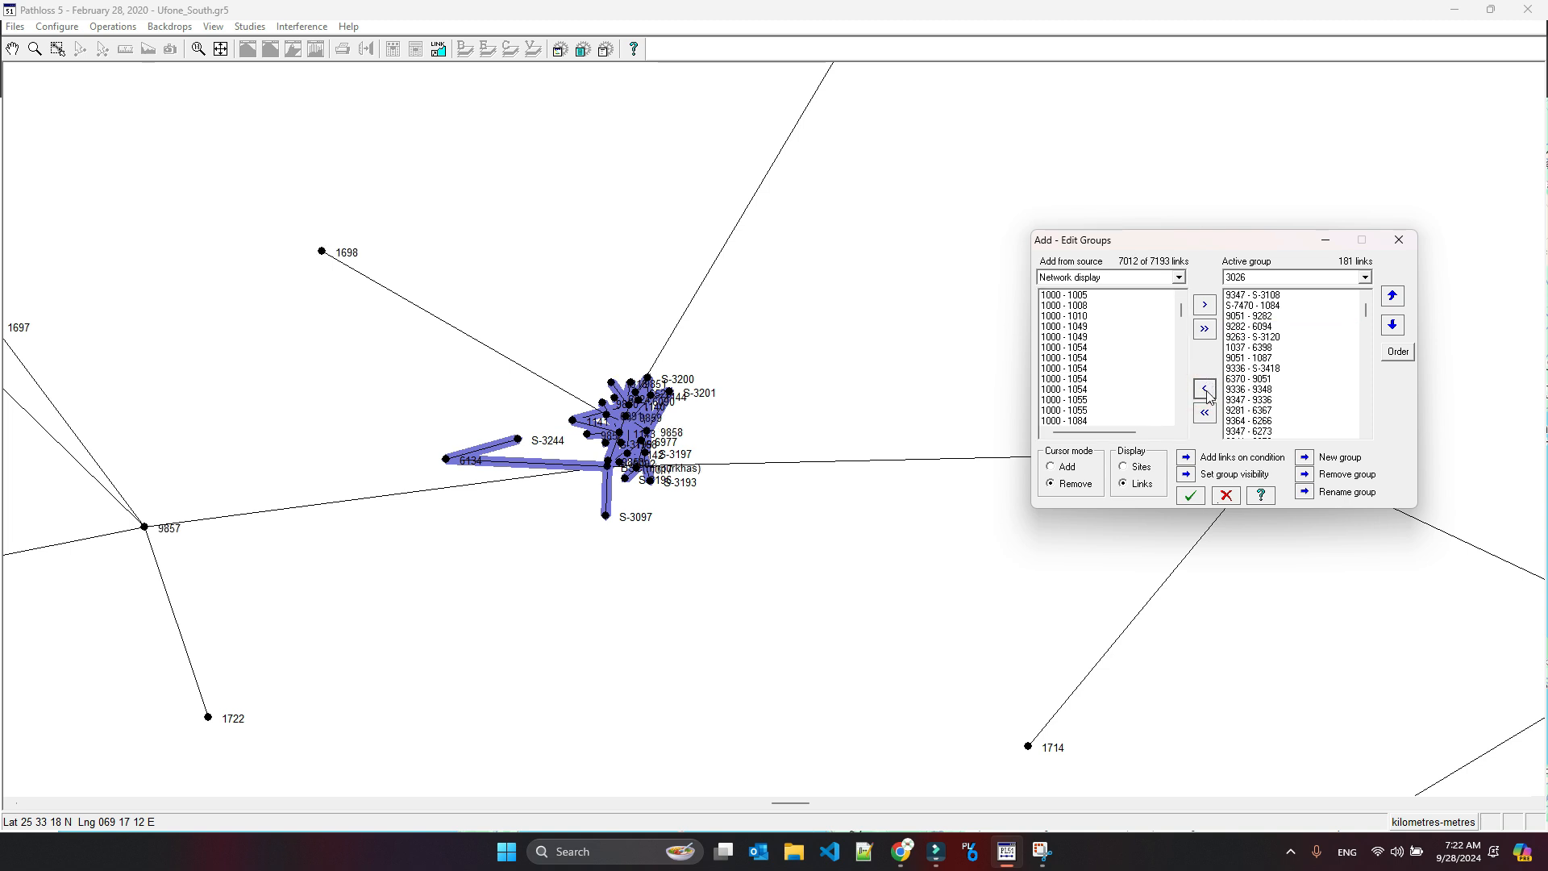
left_click(1081, 380)
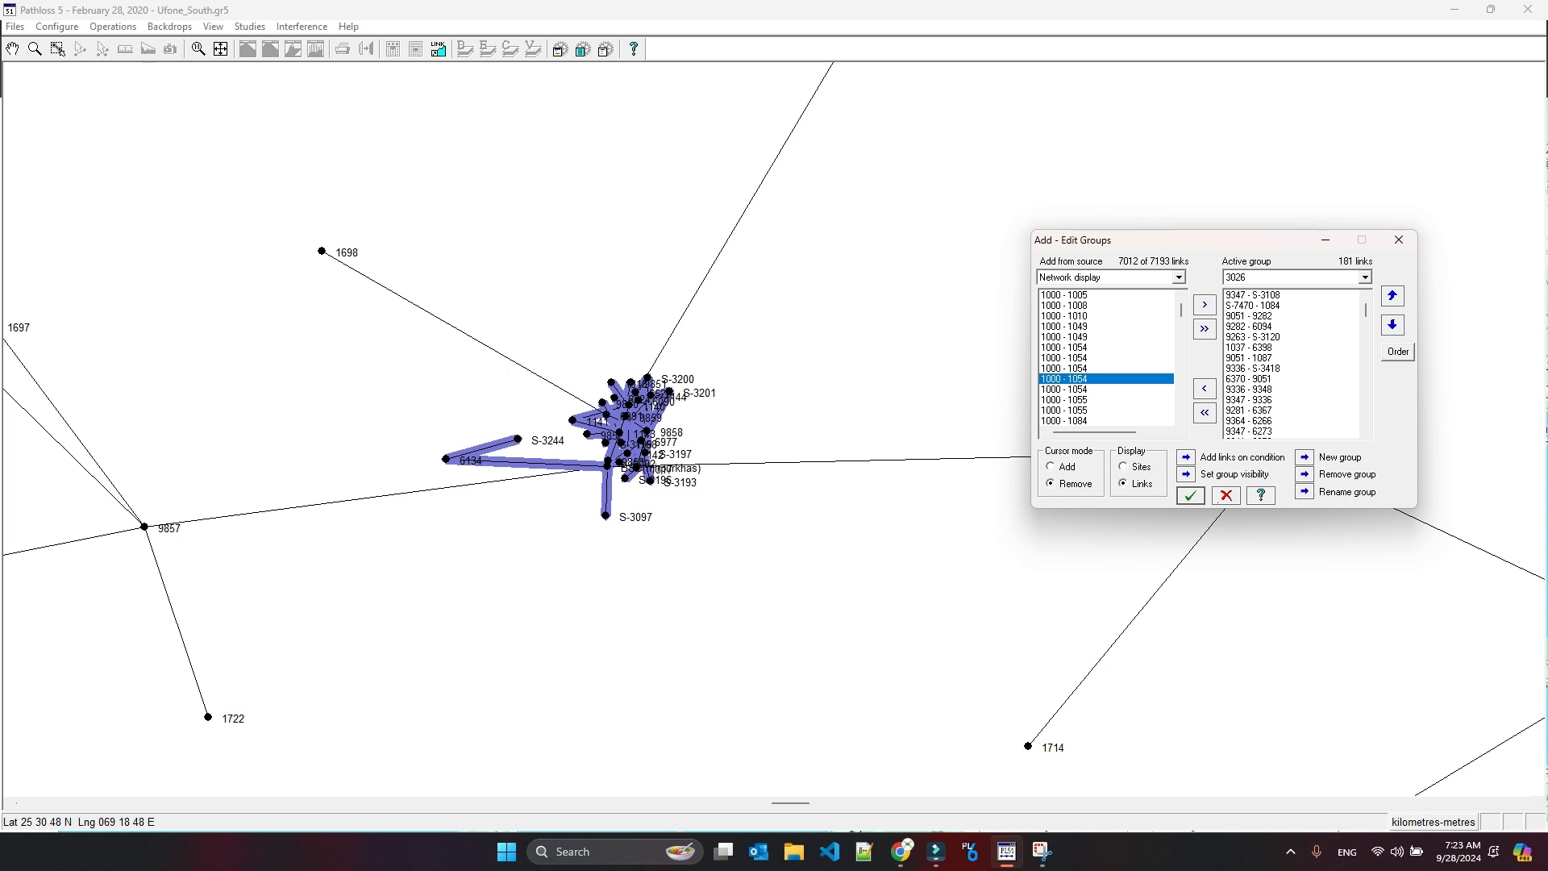
key("F9")
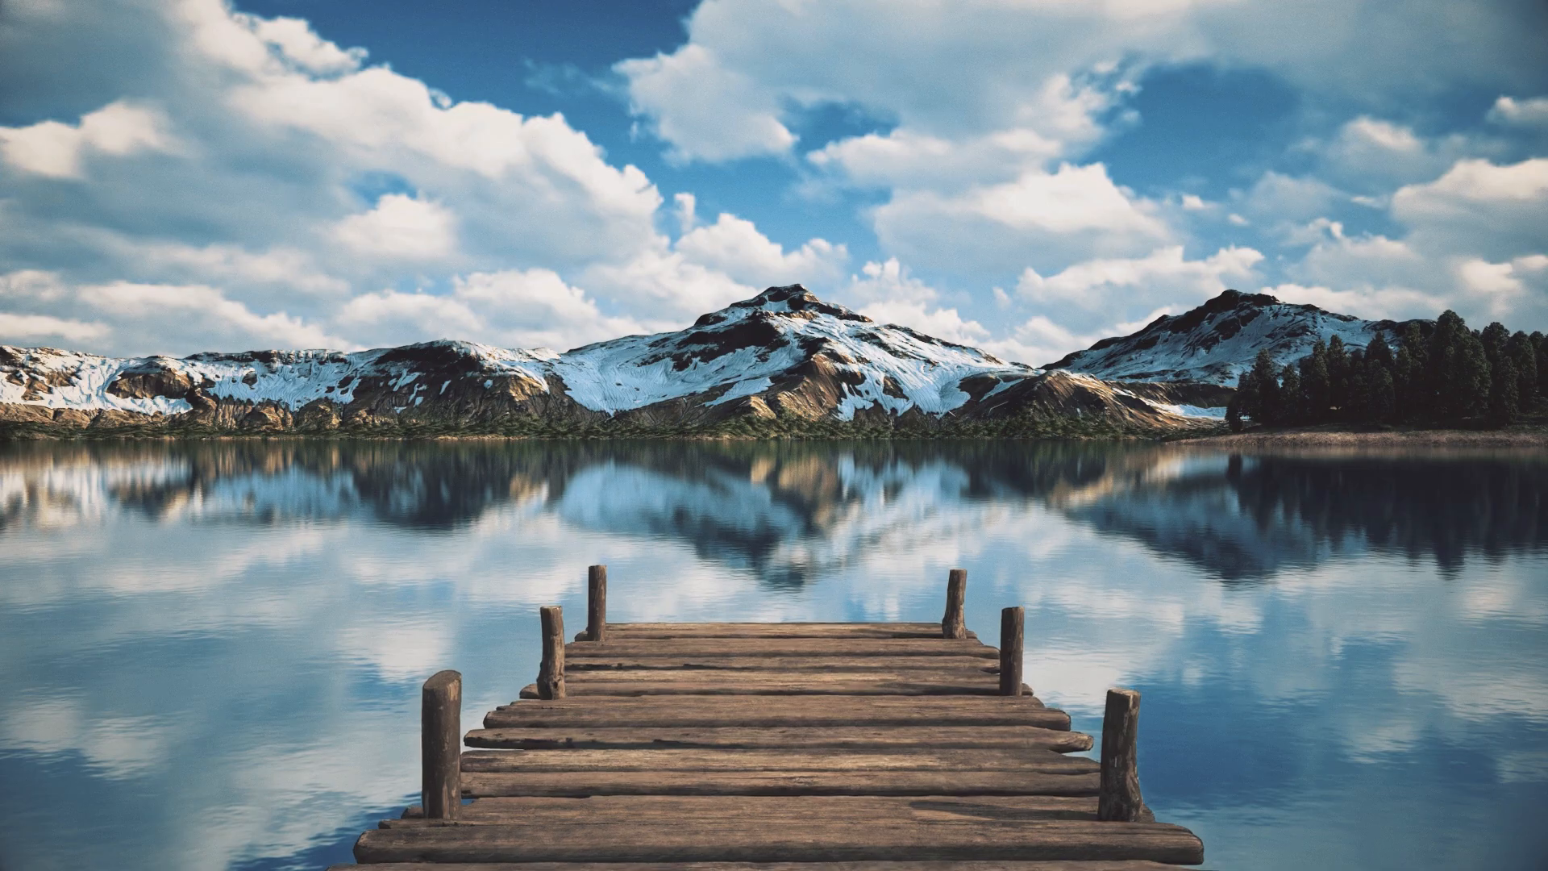